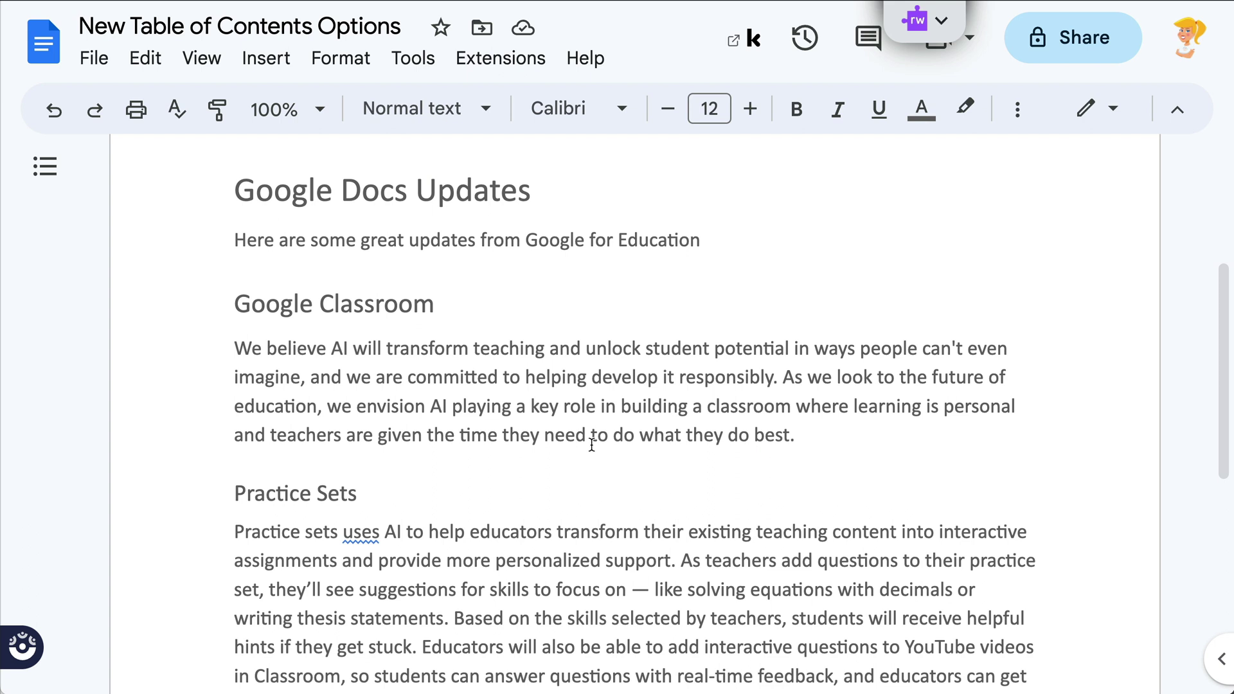
- Check the paragraph styles of the Google Classroom heading and the Google Docs Updates title
drag(450, 304, 207, 295)
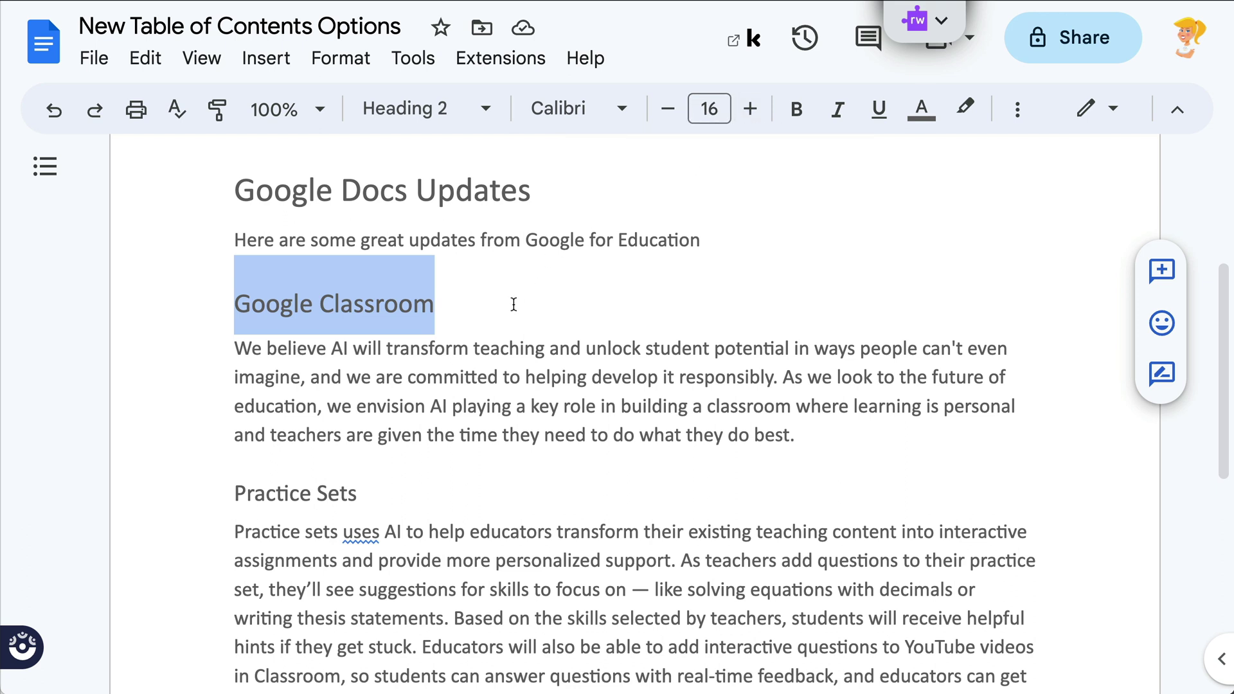
drag(544, 189, 210, 188)
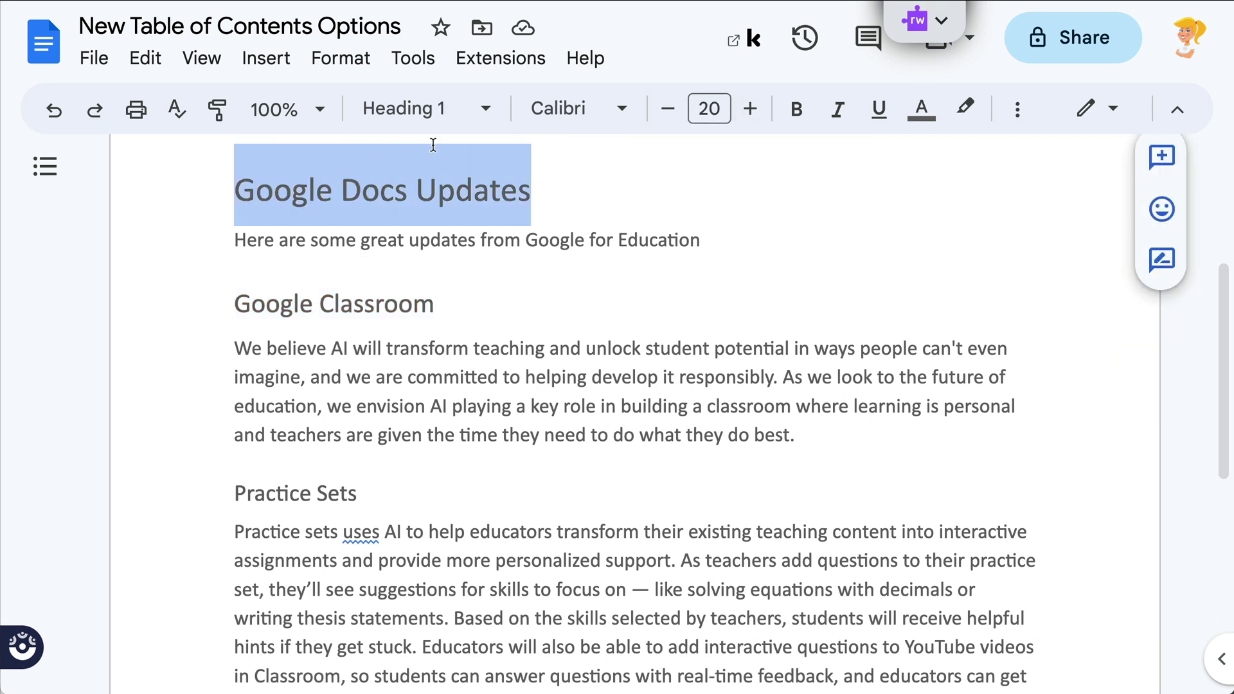
click(484, 109)
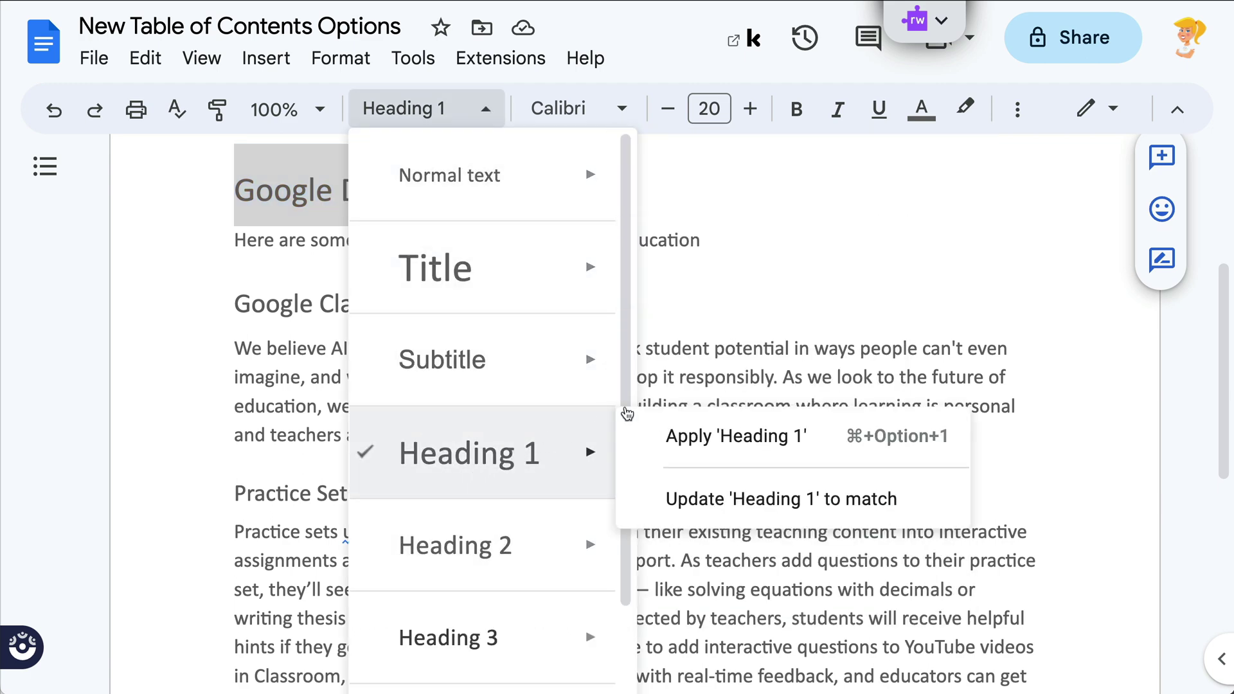
click(694, 191)
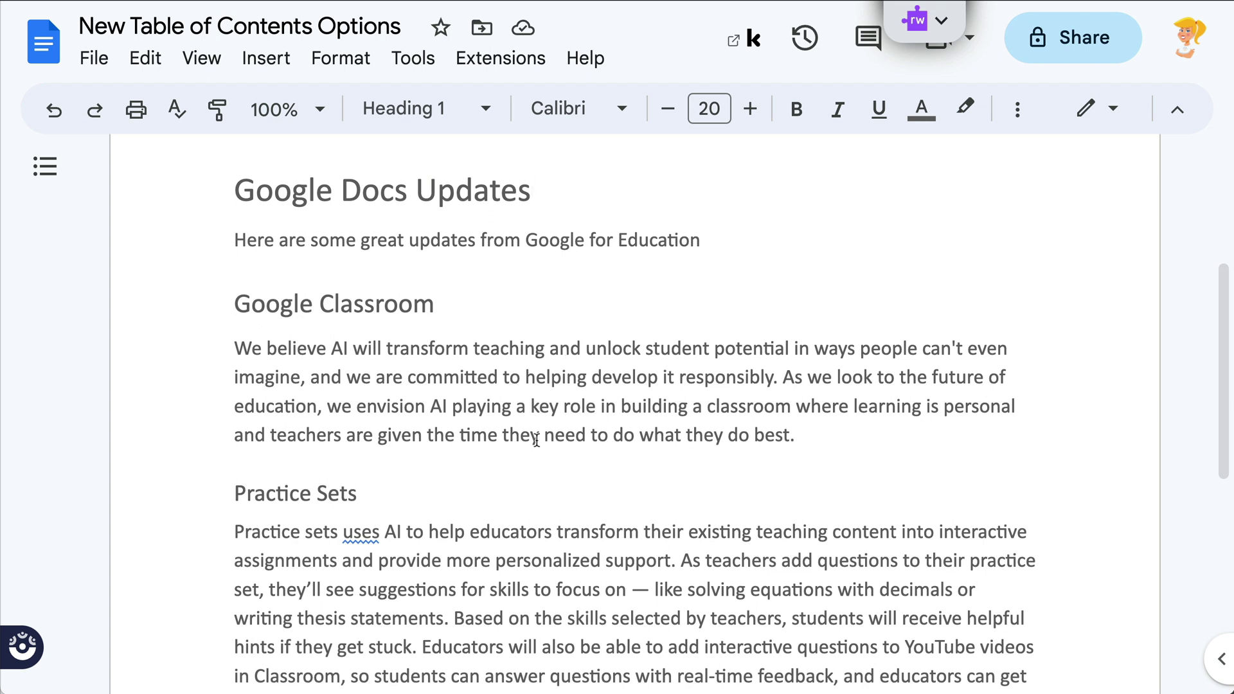
- Place the cursor on the empty line below the Table of Contents heading
scroll(536, 440, down, 5)
scroll(536, 440, down, 3)
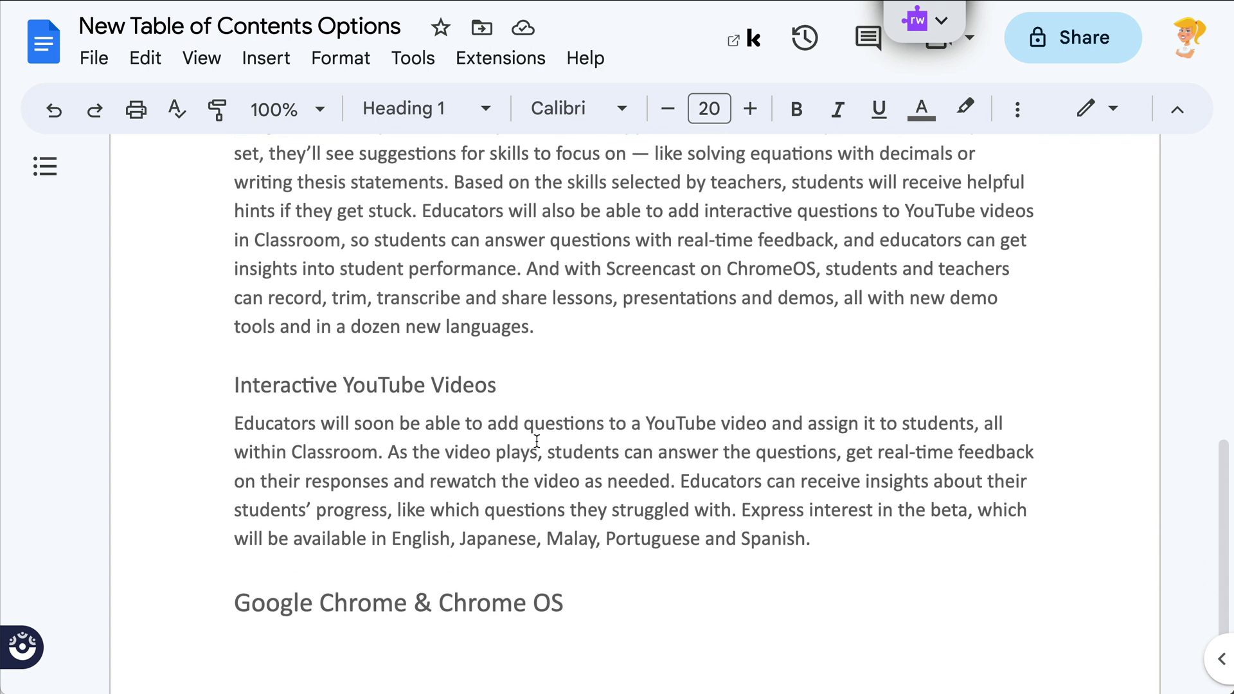
scroll(536, 440, up, 4)
scroll(535, 439, up, 9)
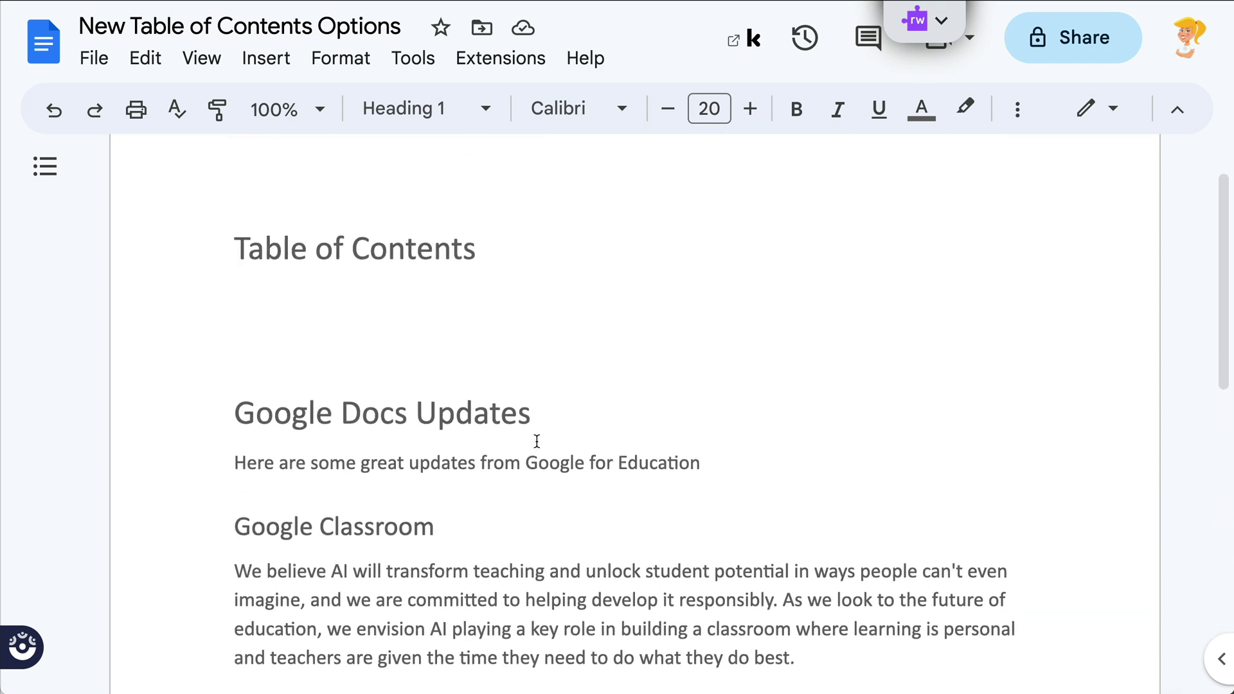
click(292, 341)
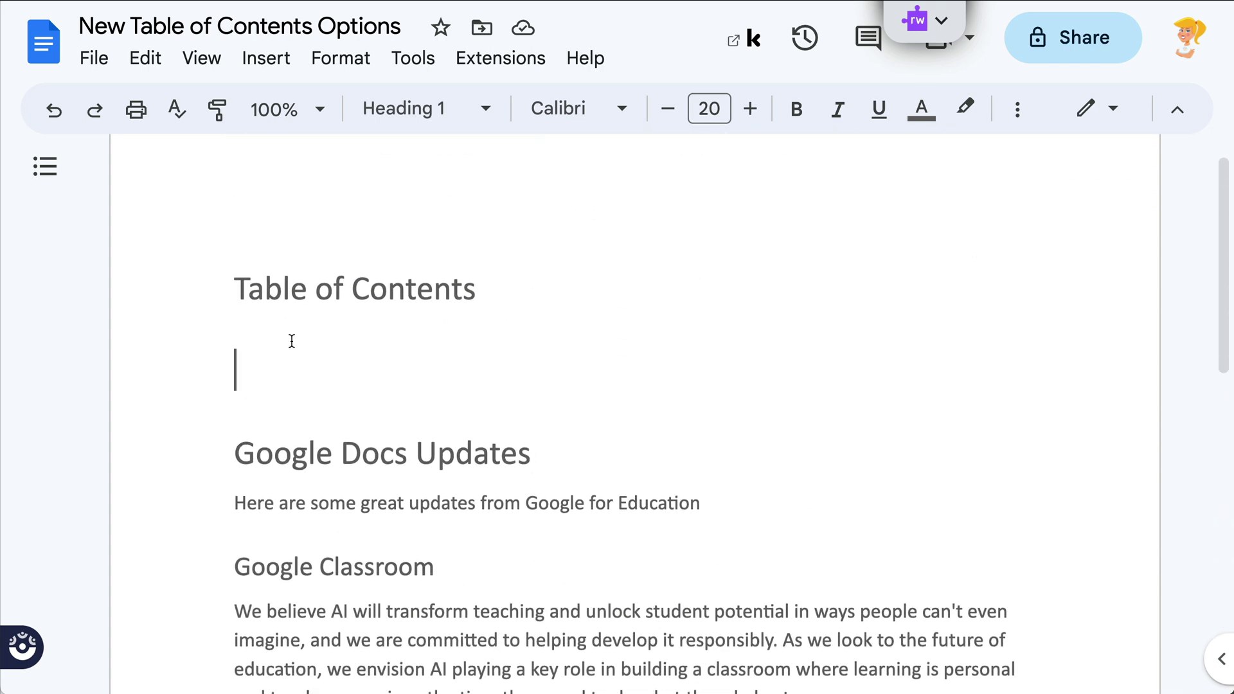
- Insert a dotted table of contents with page numbers there
scroll(291, 341, down, 1)
scroll(292, 341, down, 1)
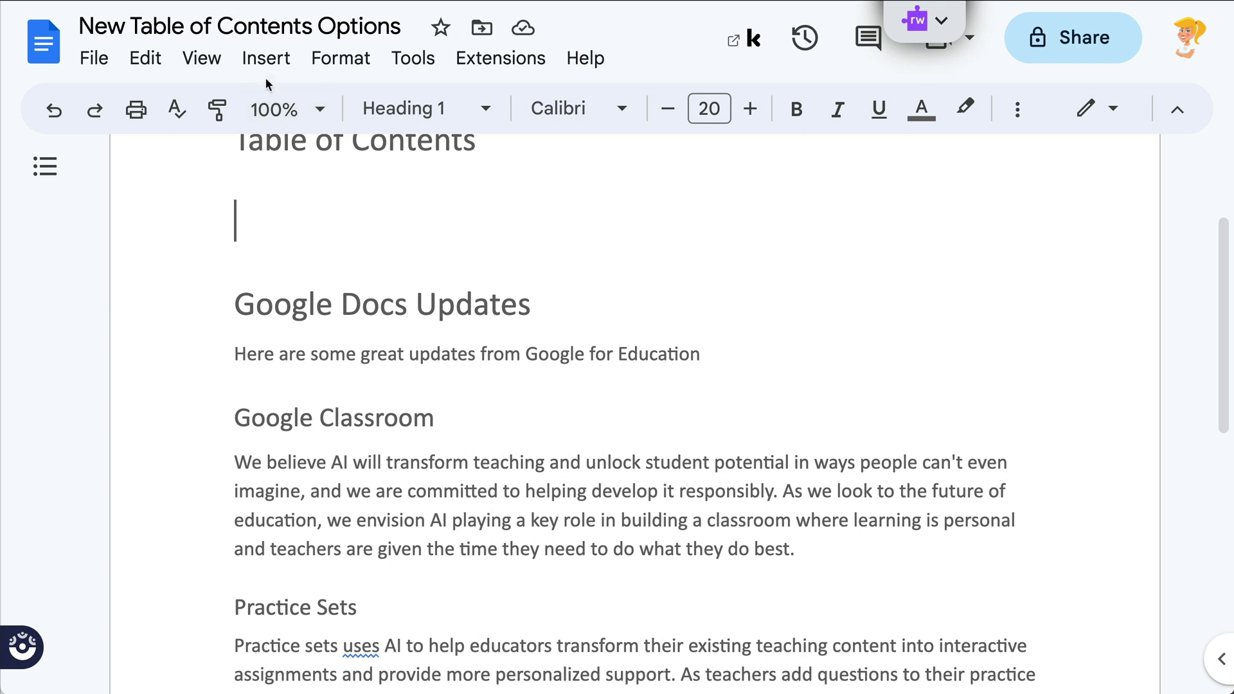
click(266, 59)
mouse_move(410, 358)
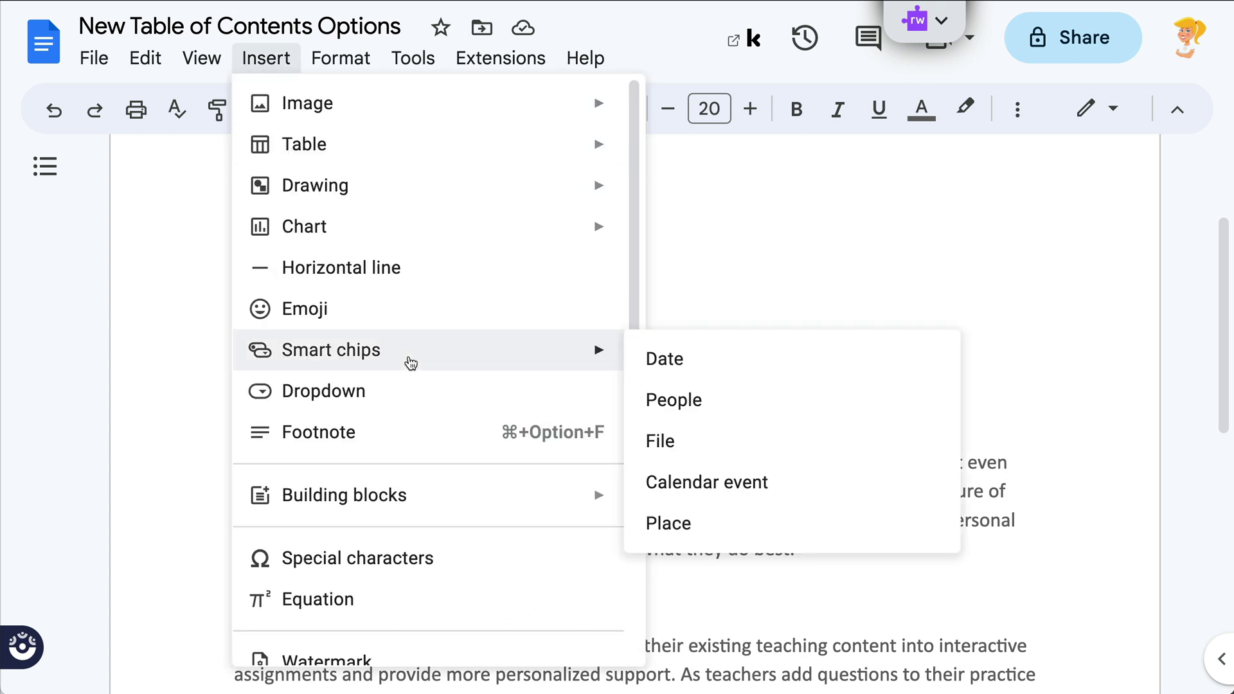
scroll(411, 363, down, 4)
scroll(409, 362, down, 2)
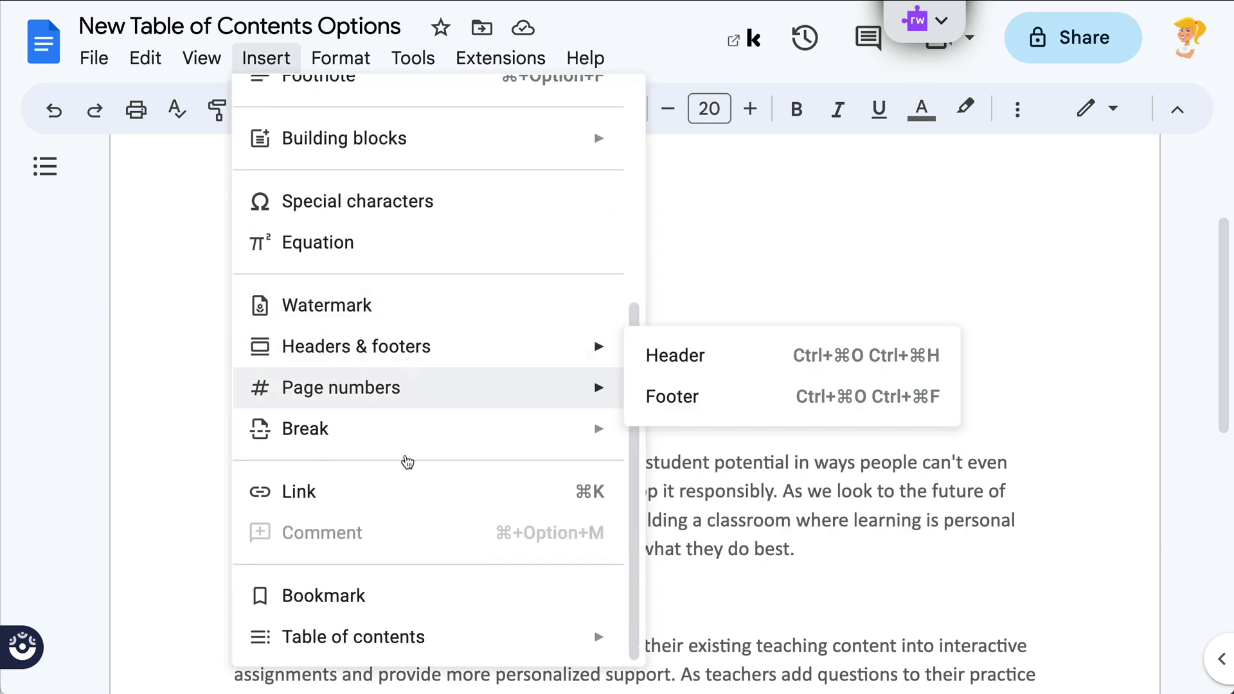
mouse_move(417, 636)
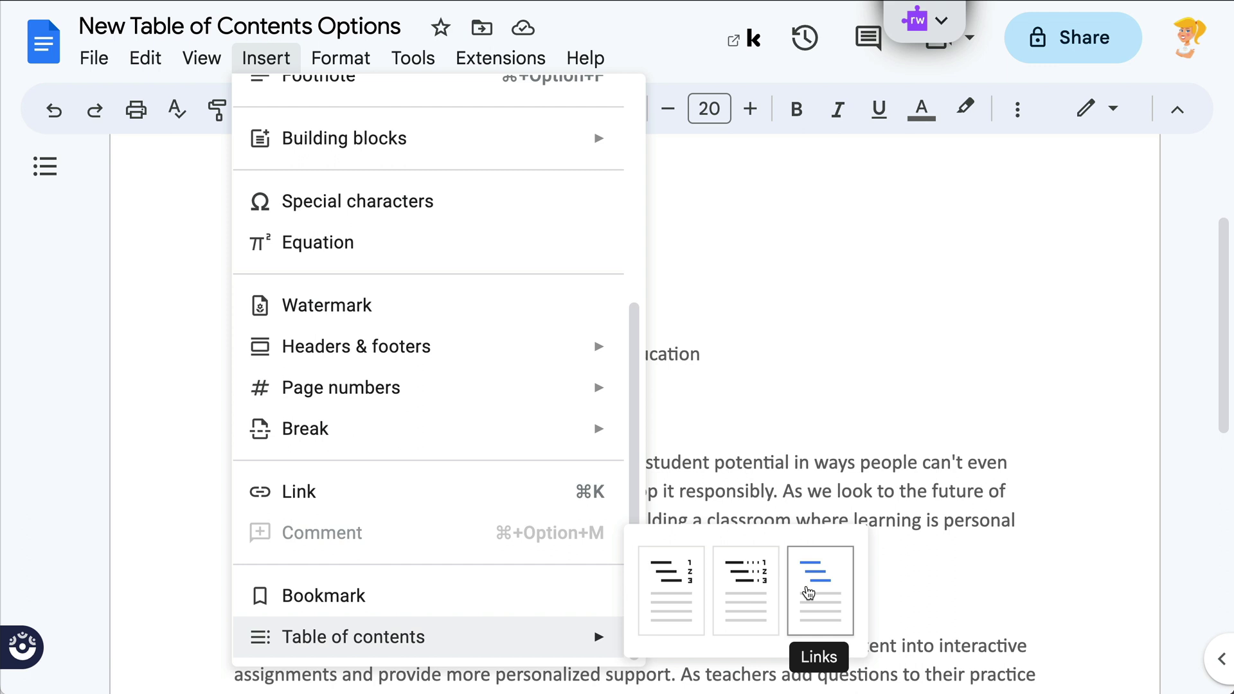
click(762, 583)
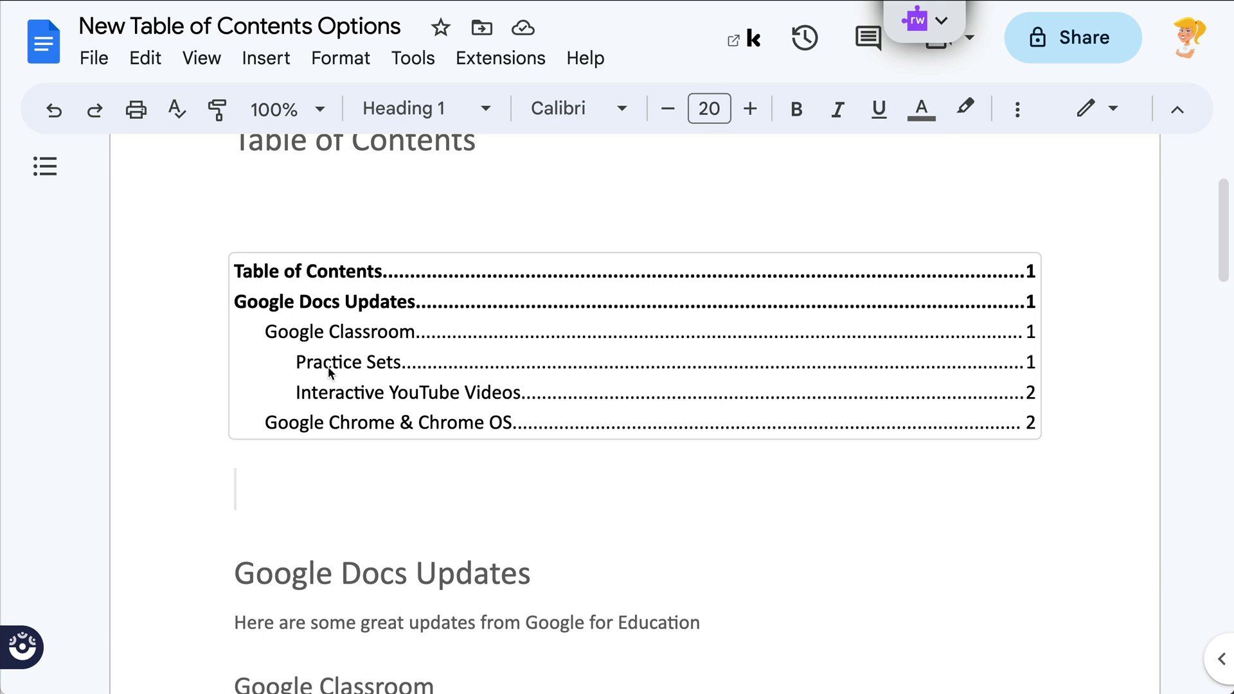
- Open the table of contents' More options sidebar with its dotted style, page numbers and leaders
click(268, 357)
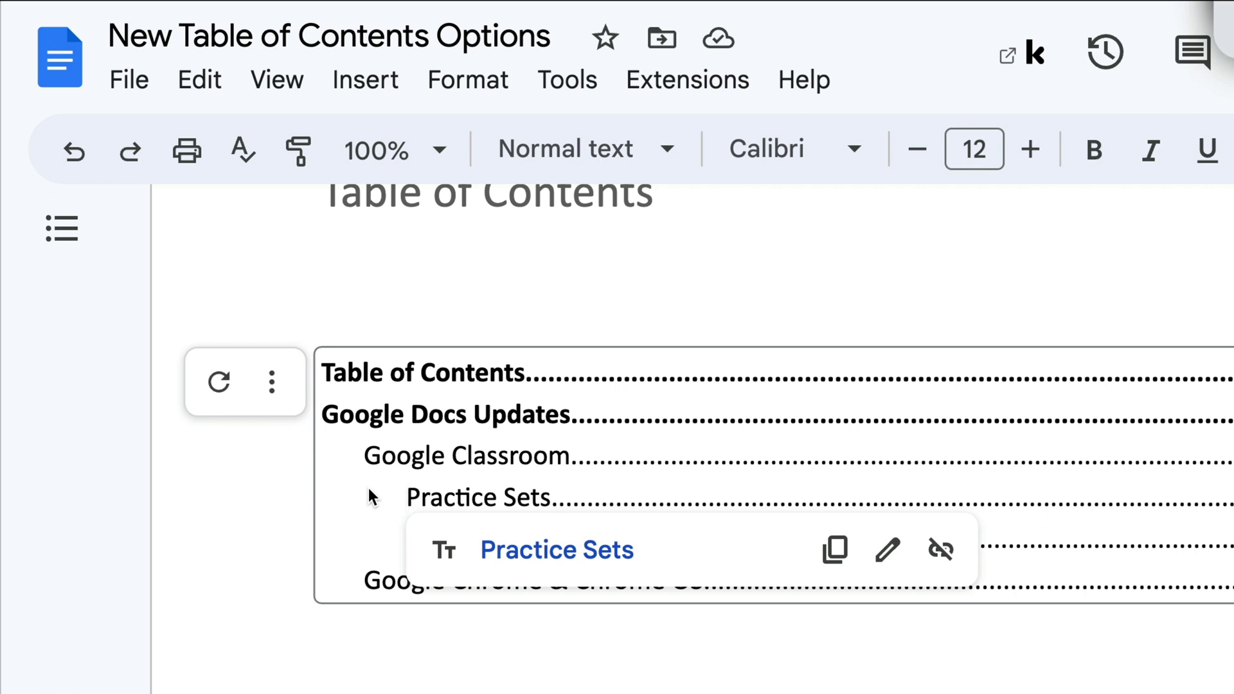
click(272, 386)
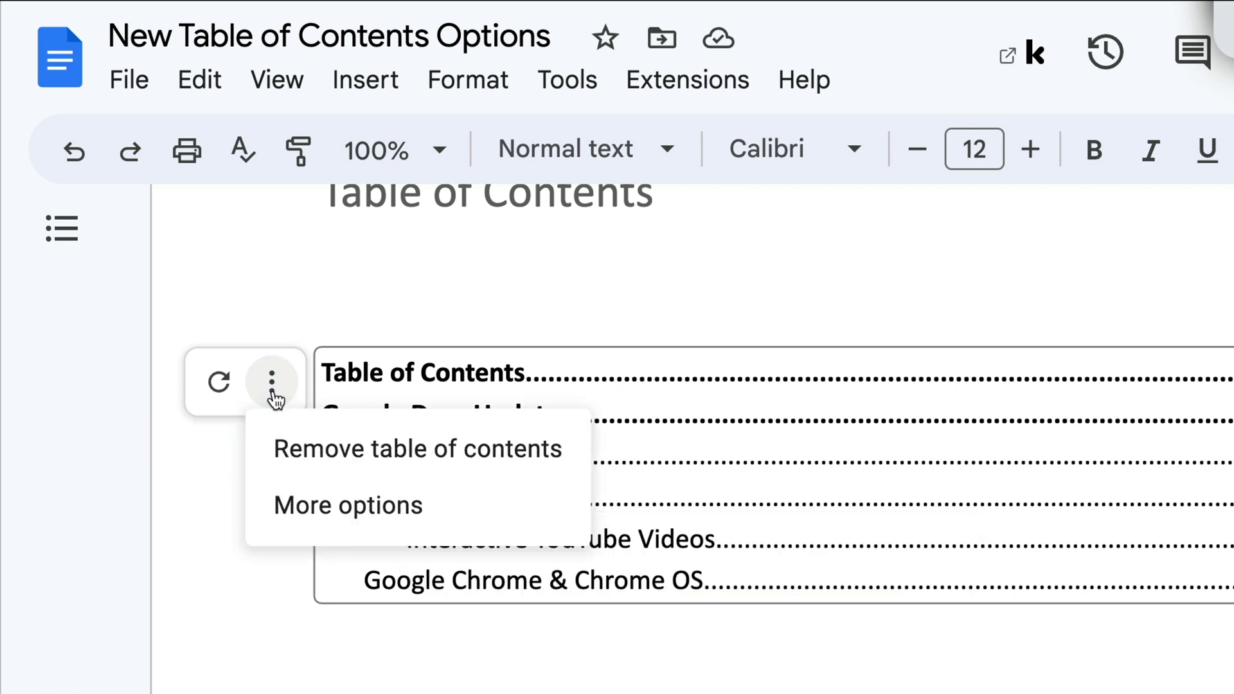
click(349, 507)
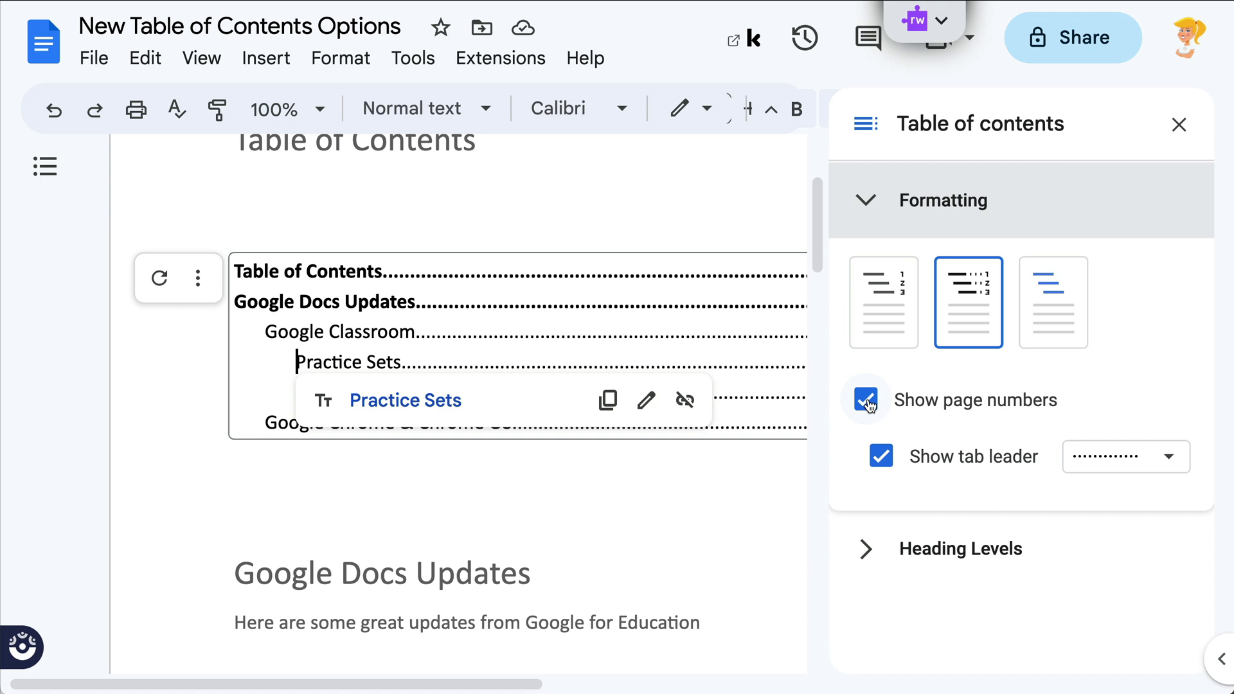
click(1148, 458)
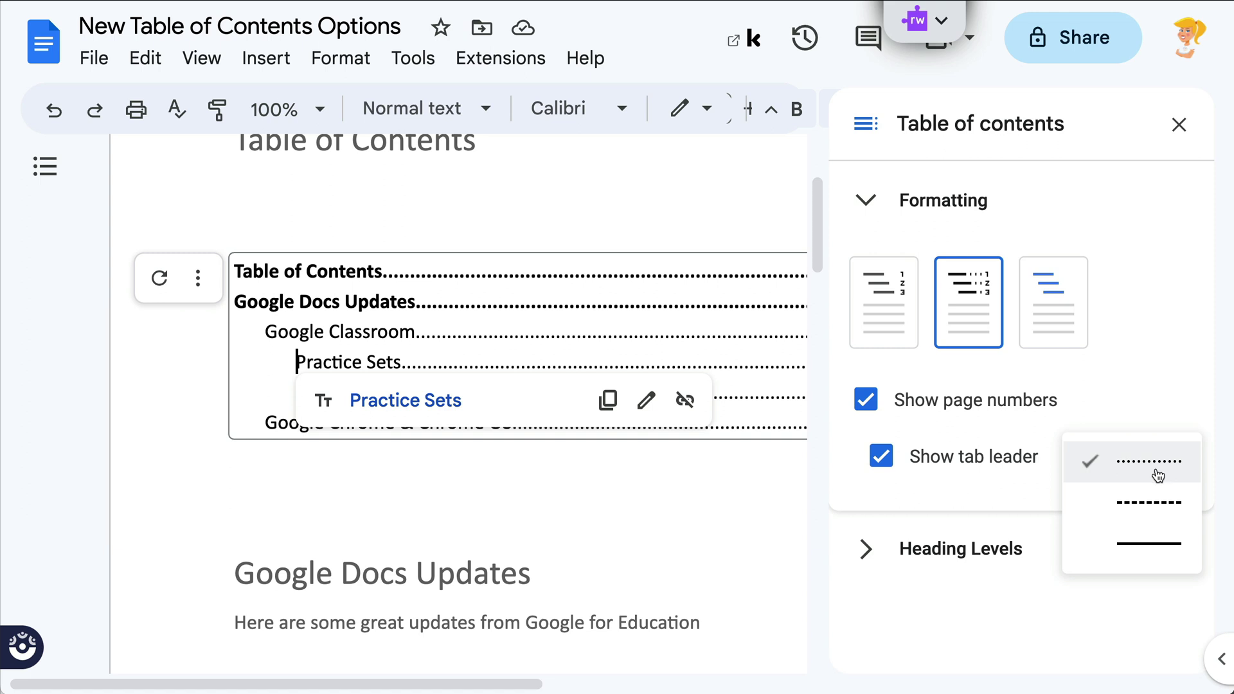
click(877, 484)
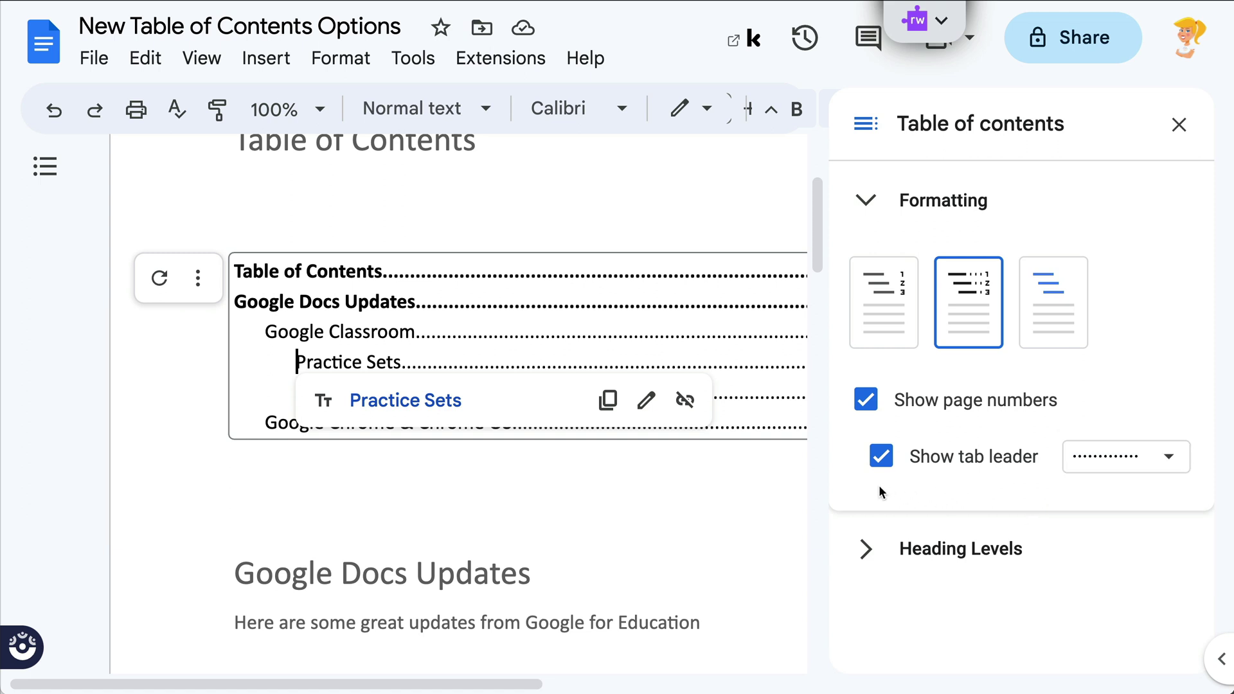
click(776, 470)
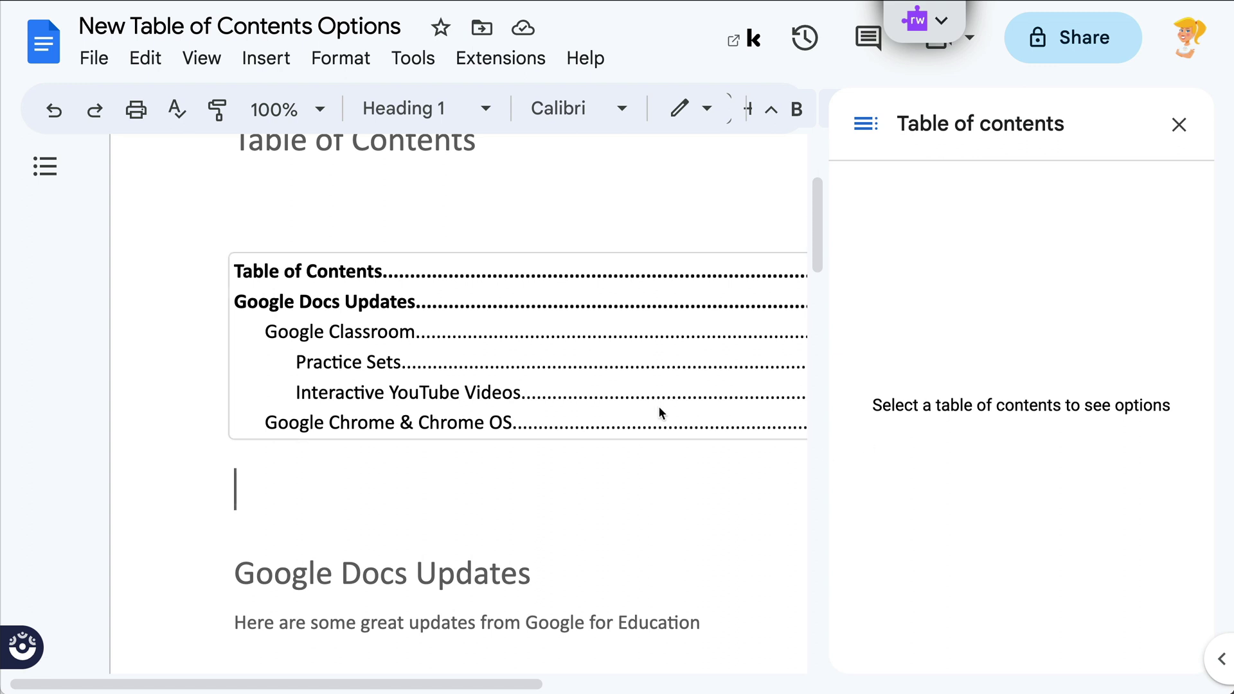
click(265, 308)
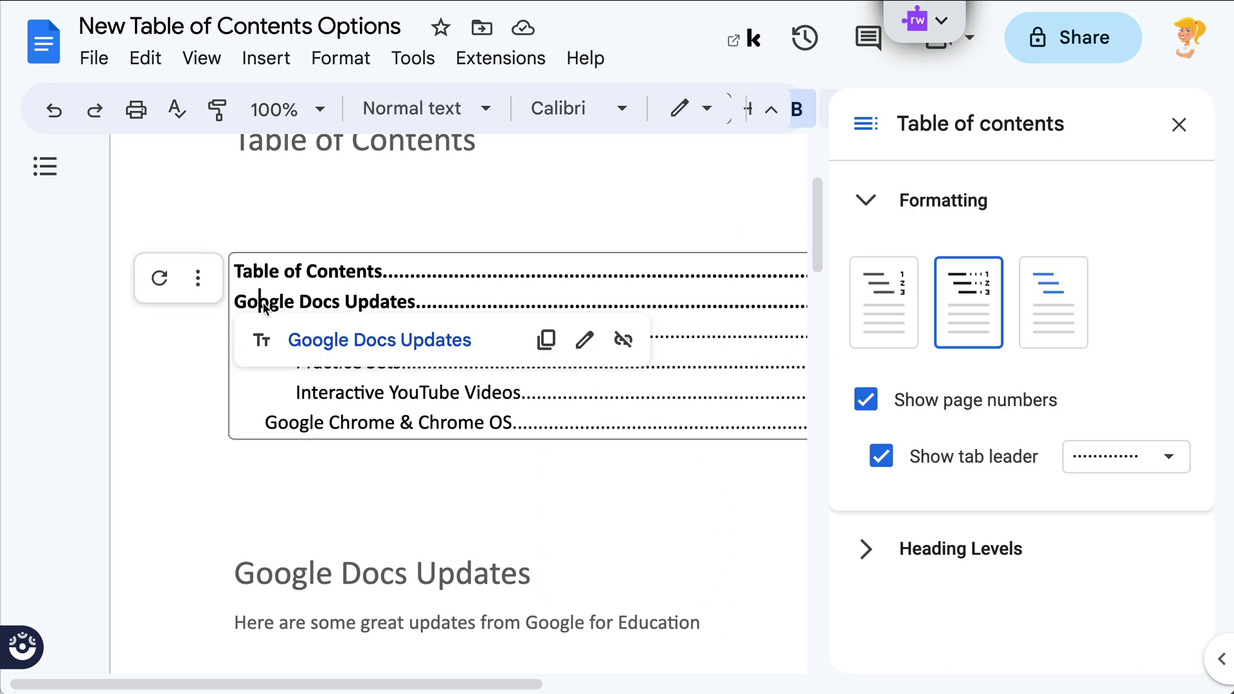
click(288, 270)
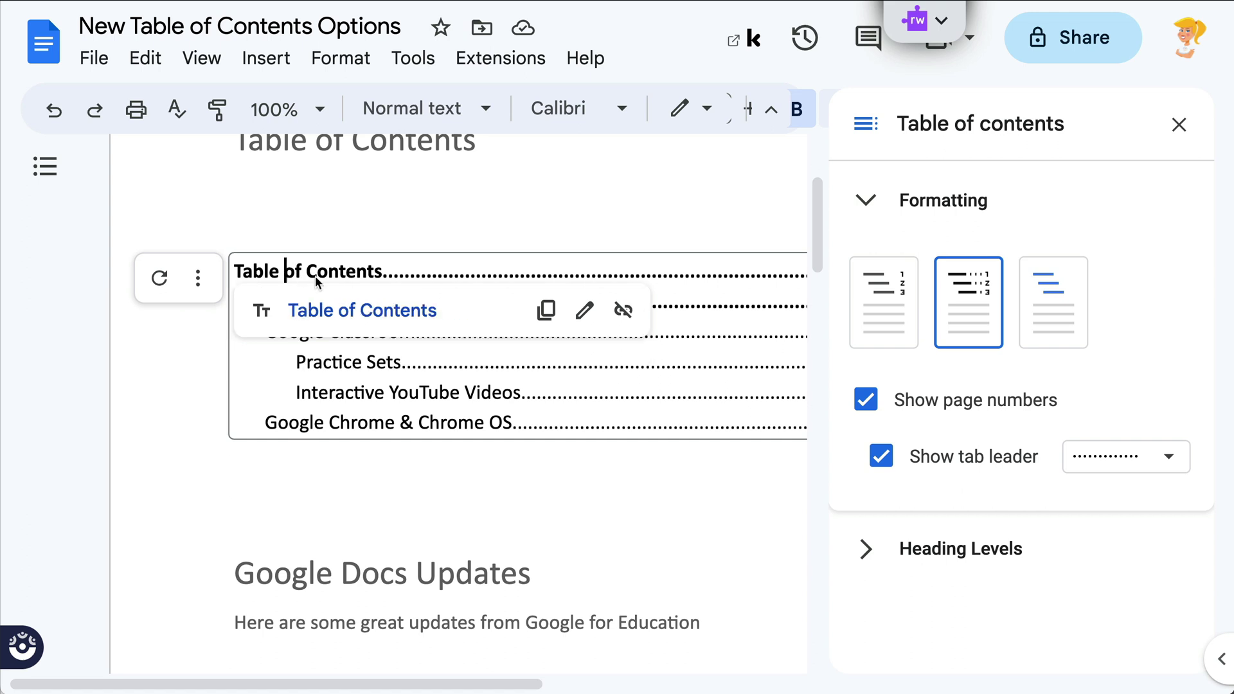
click(365, 361)
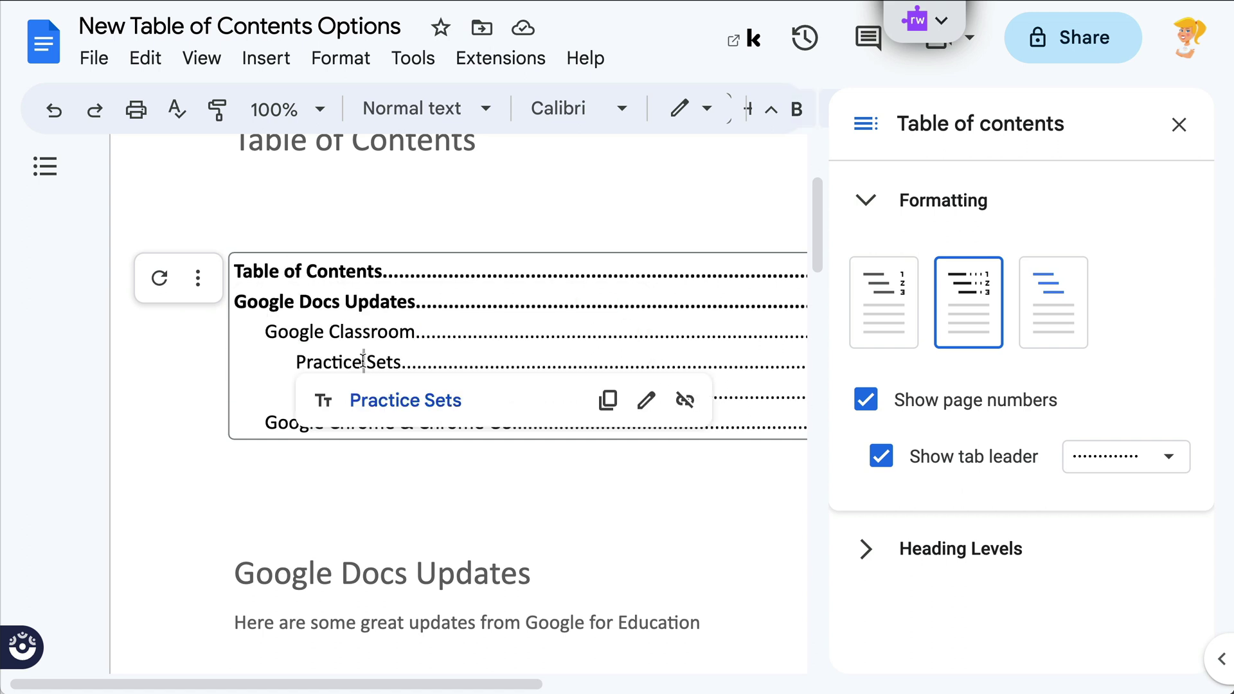
click(1072, 292)
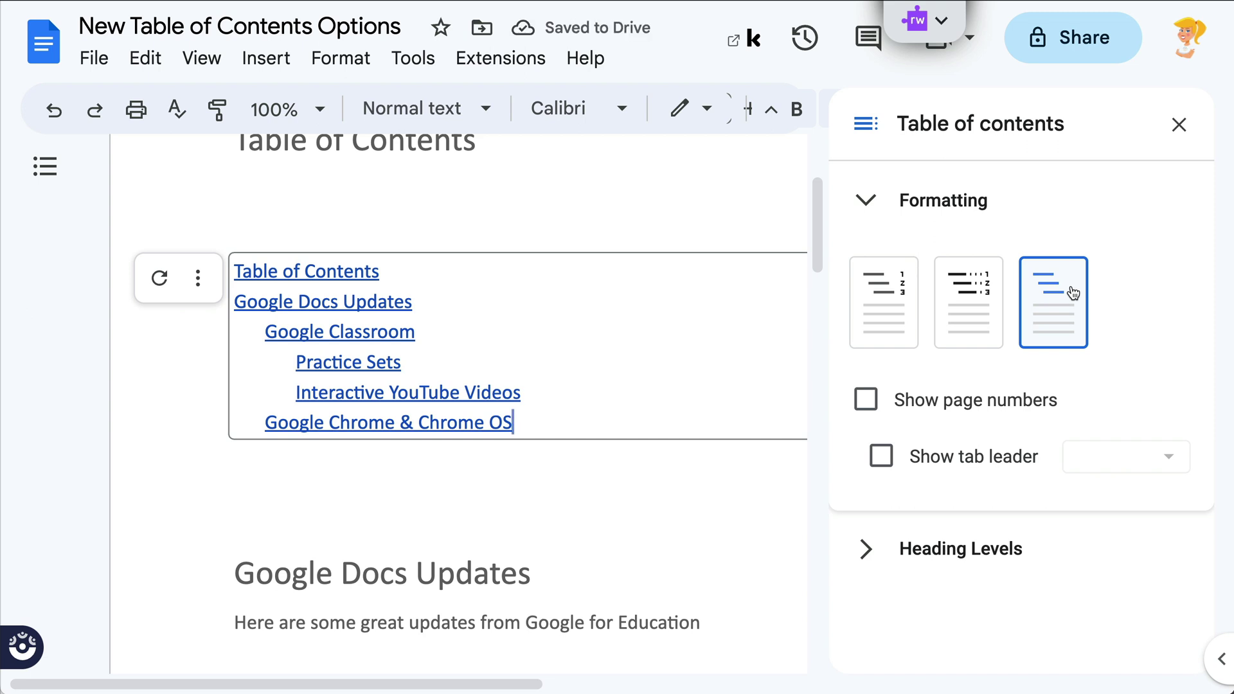
click(990, 291)
click(500, 344)
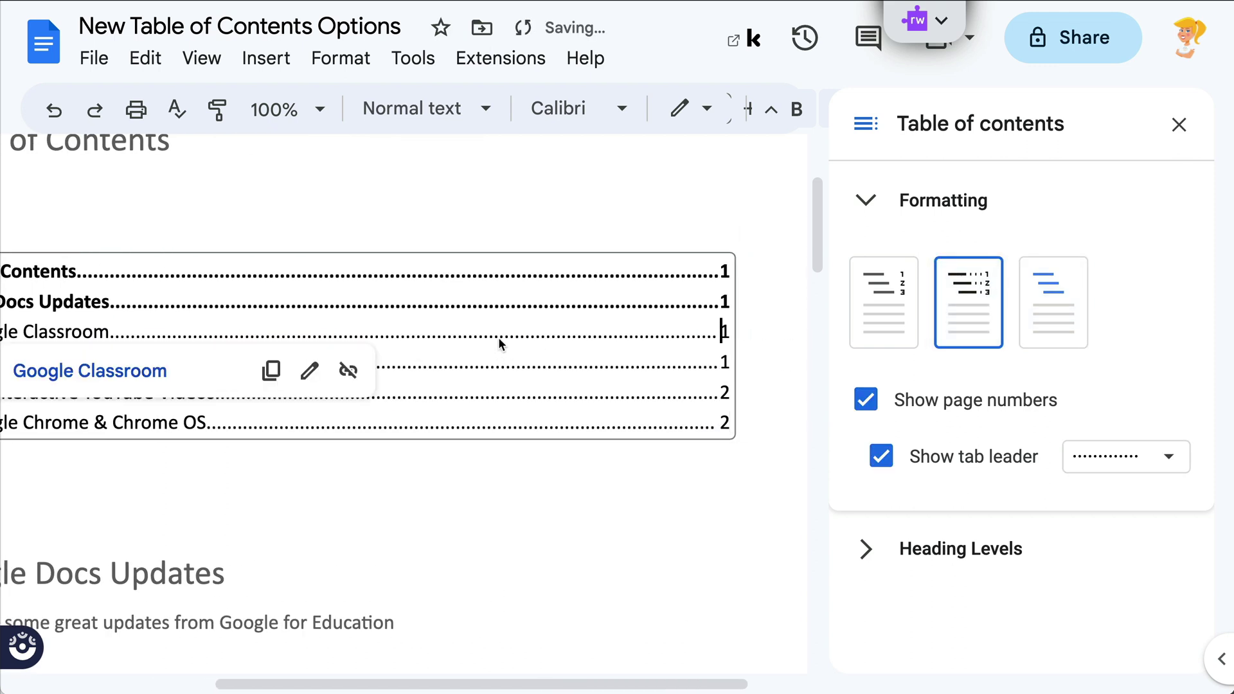
scroll(364, 324, left, 5)
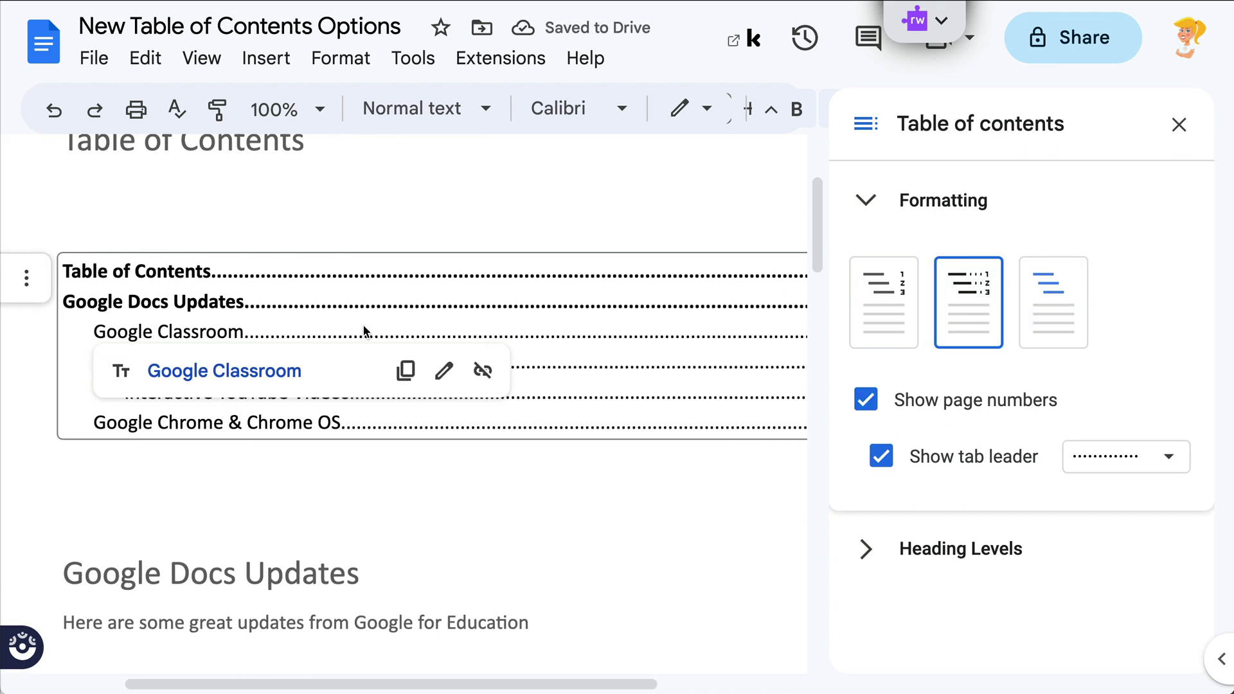
- Return to the dotted table of contents and select it to show its Formatting options
click(260, 370)
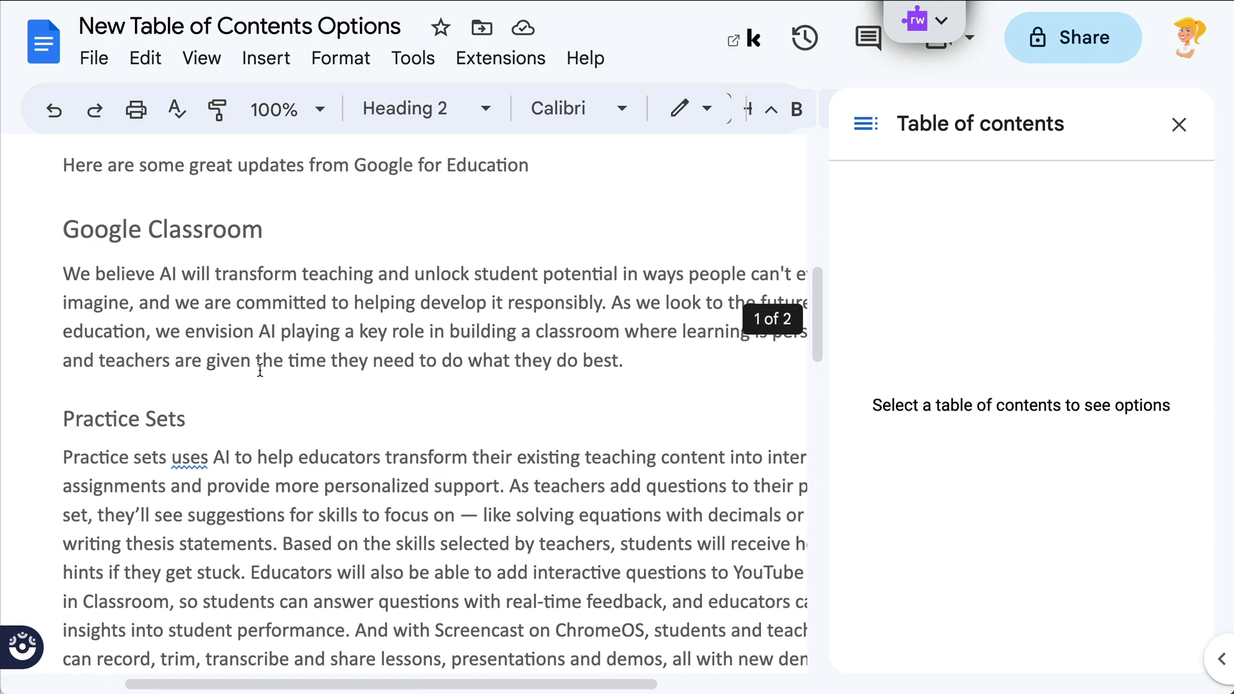
scroll(283, 385, up, 10)
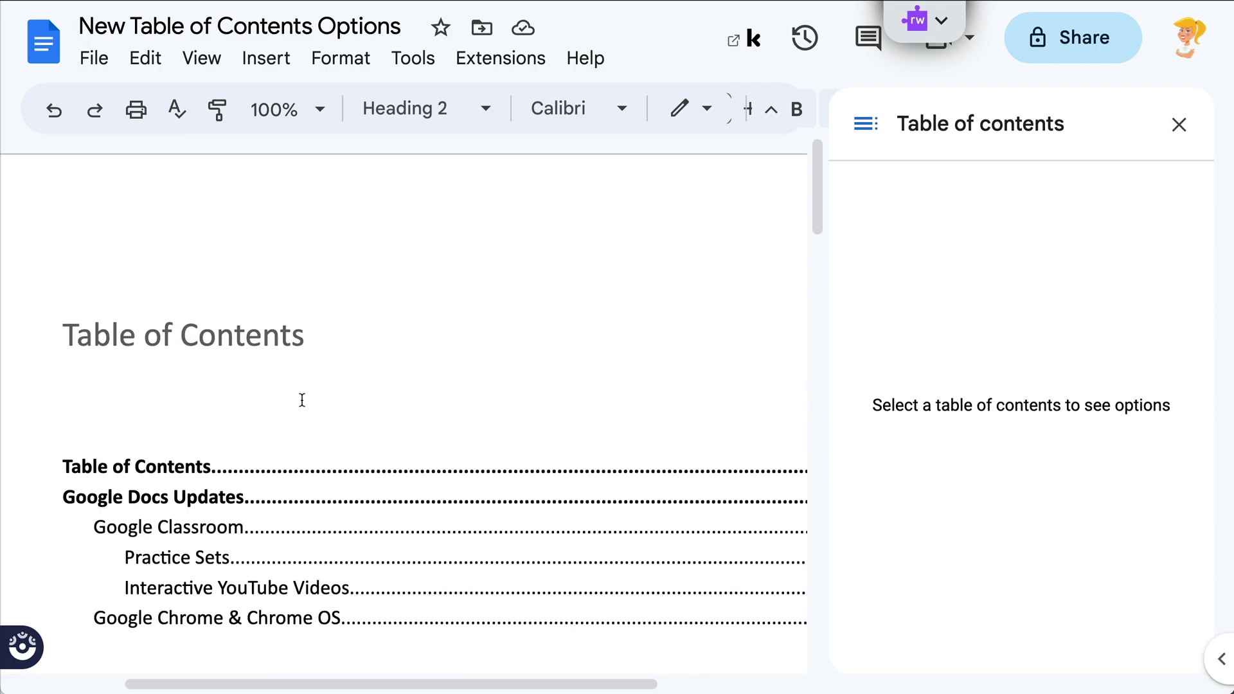
scroll(302, 399, down, 3)
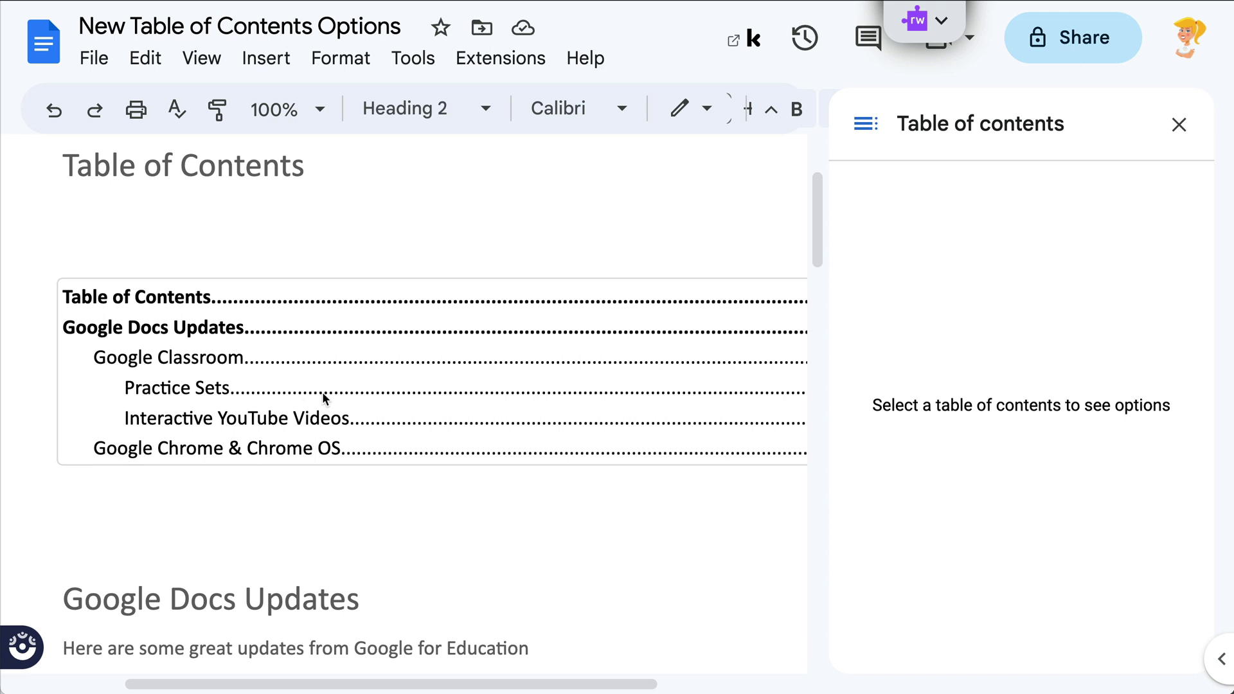
scroll(167, 385, left, 3)
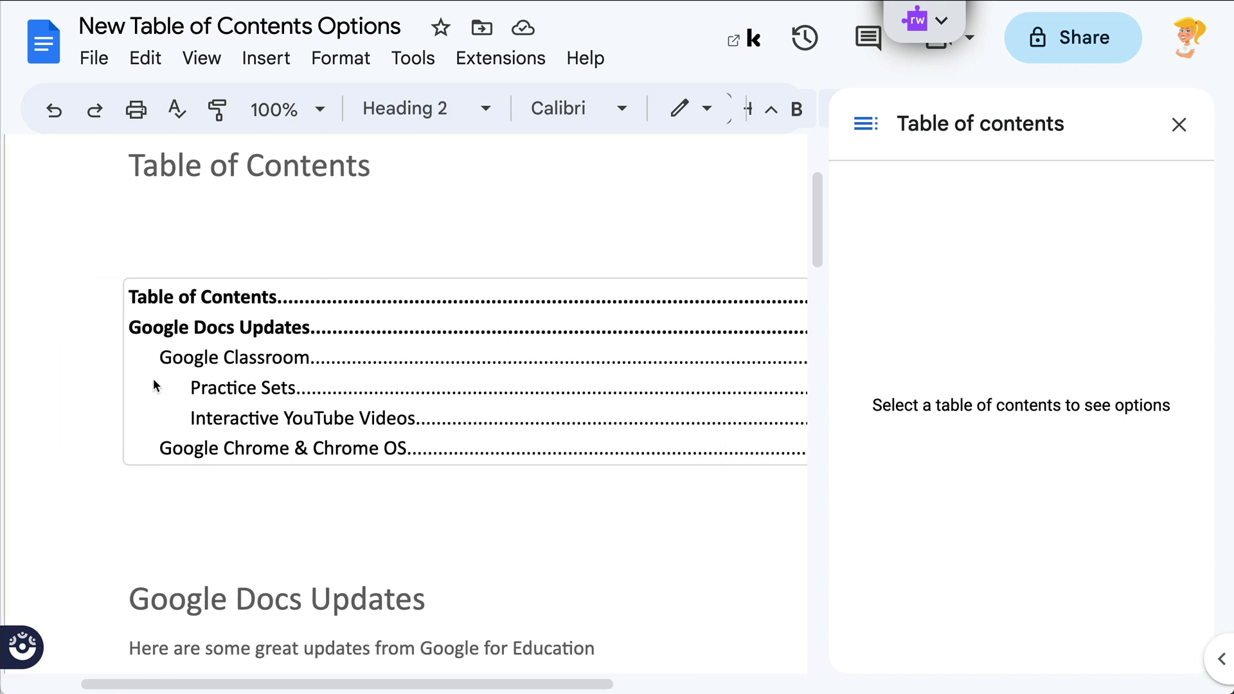
click(193, 387)
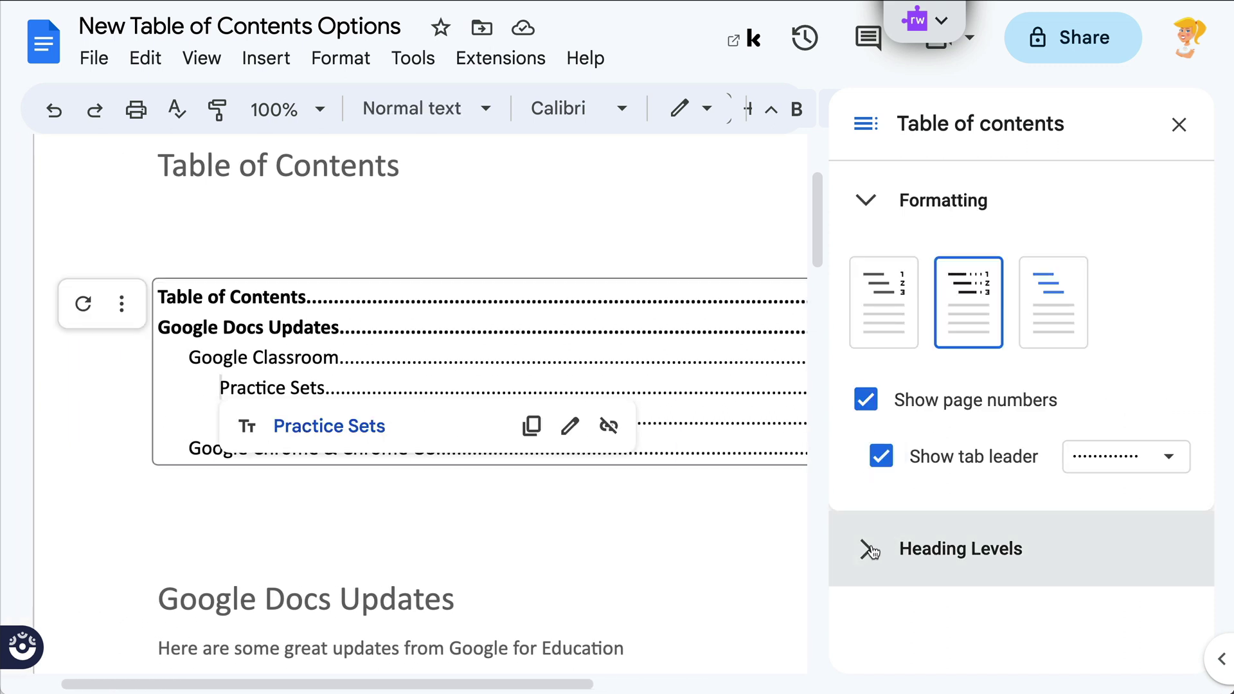
- Expand Heading Levels to review Headings 1–3 with 0", 0.25" and 0.5" indents
click(872, 549)
scroll(951, 519, down, 6)
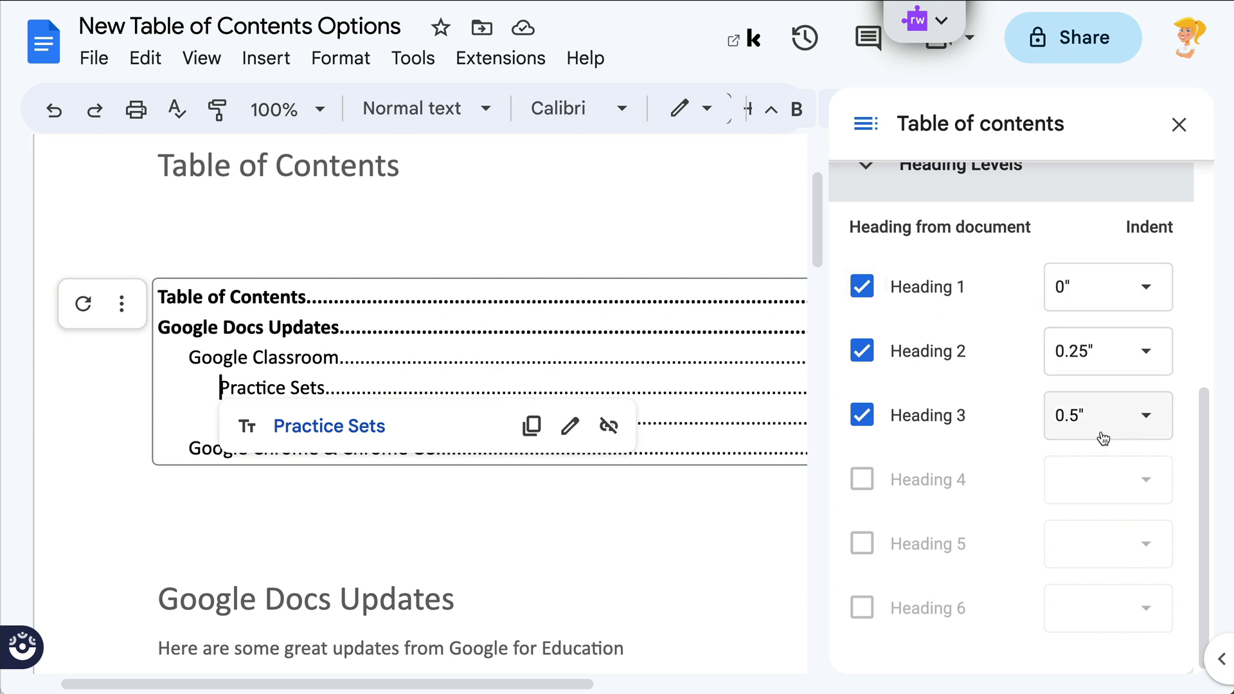
scroll(1100, 435, up, 3)
scroll(1100, 437, up, 2)
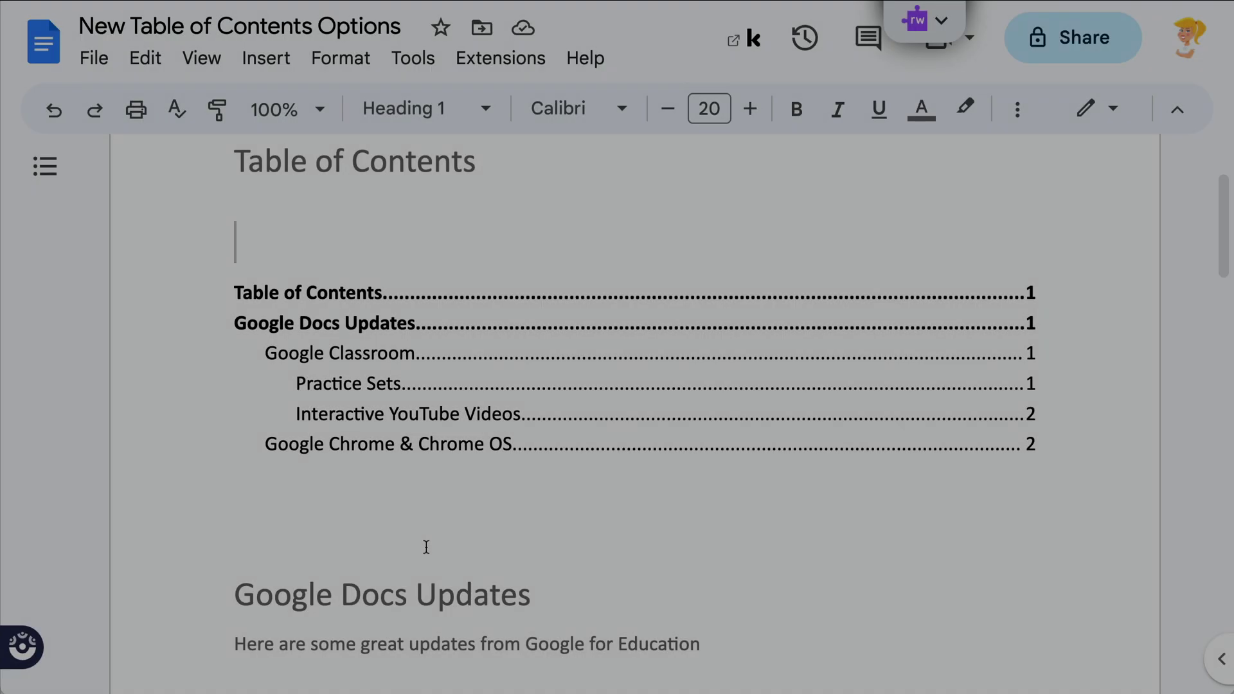
scroll(426, 547, down, 2)
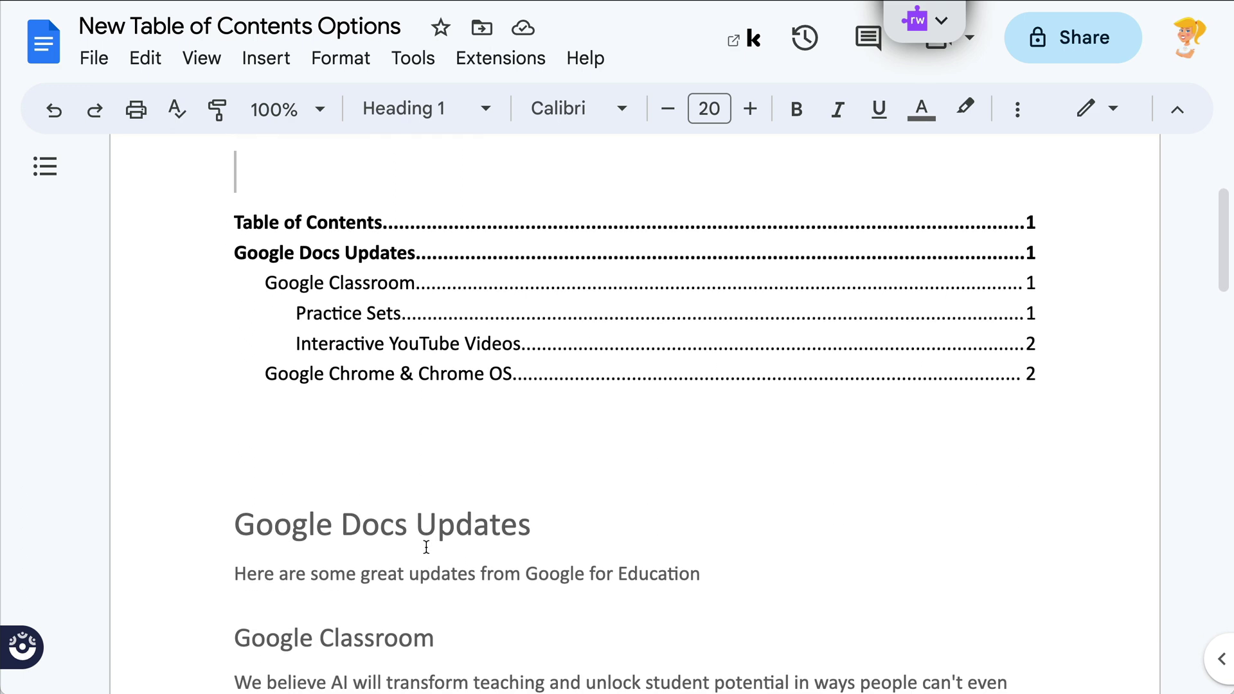
scroll(426, 547, down, 2)
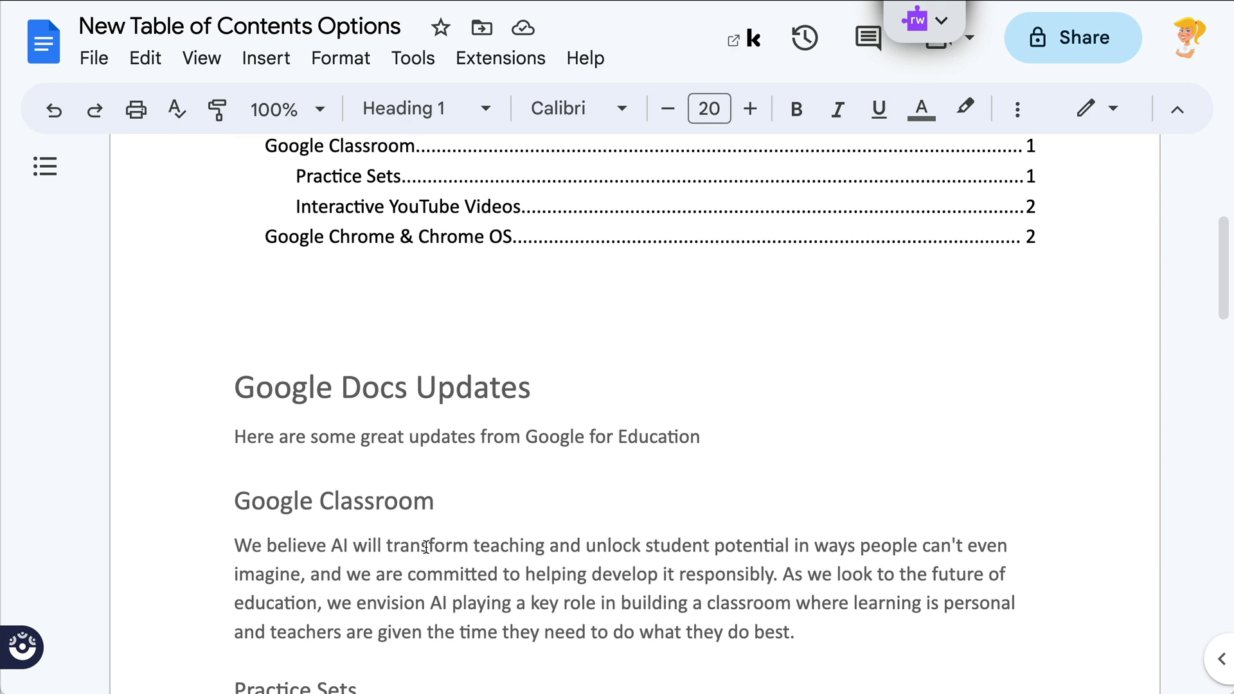
scroll(426, 547, down, 1)
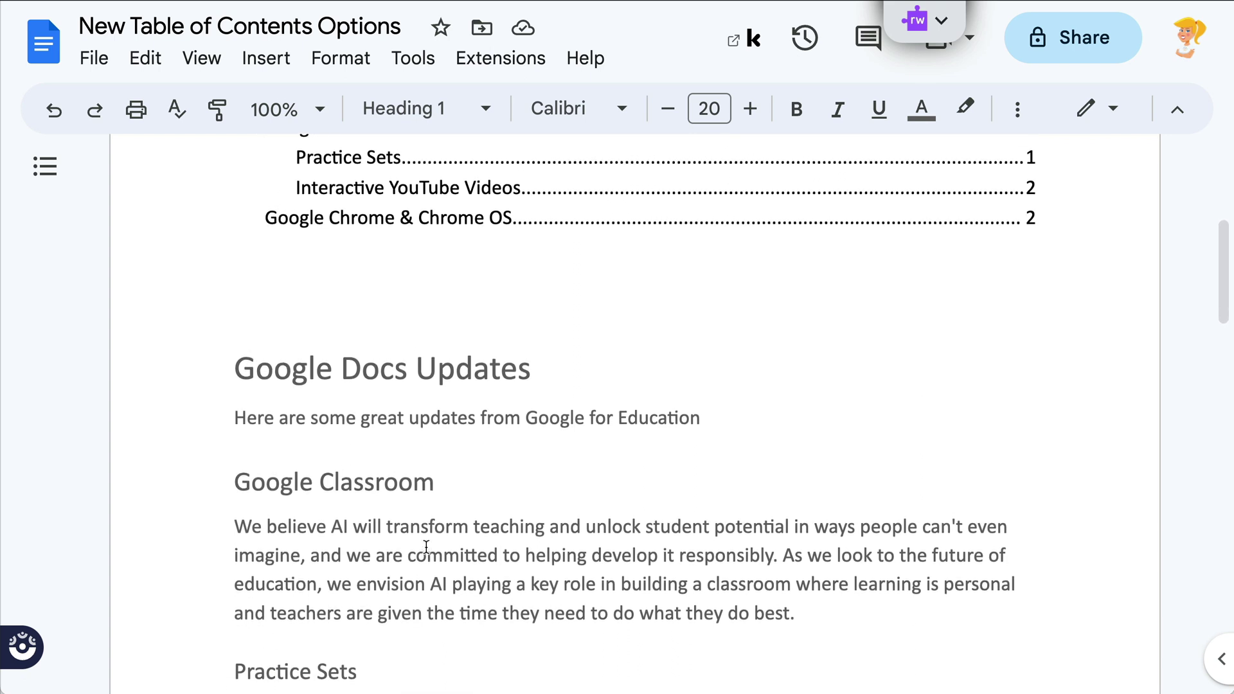
scroll(426, 547, down, 2)
scroll(612, 558, down, 1)
scroll(611, 557, down, 10)
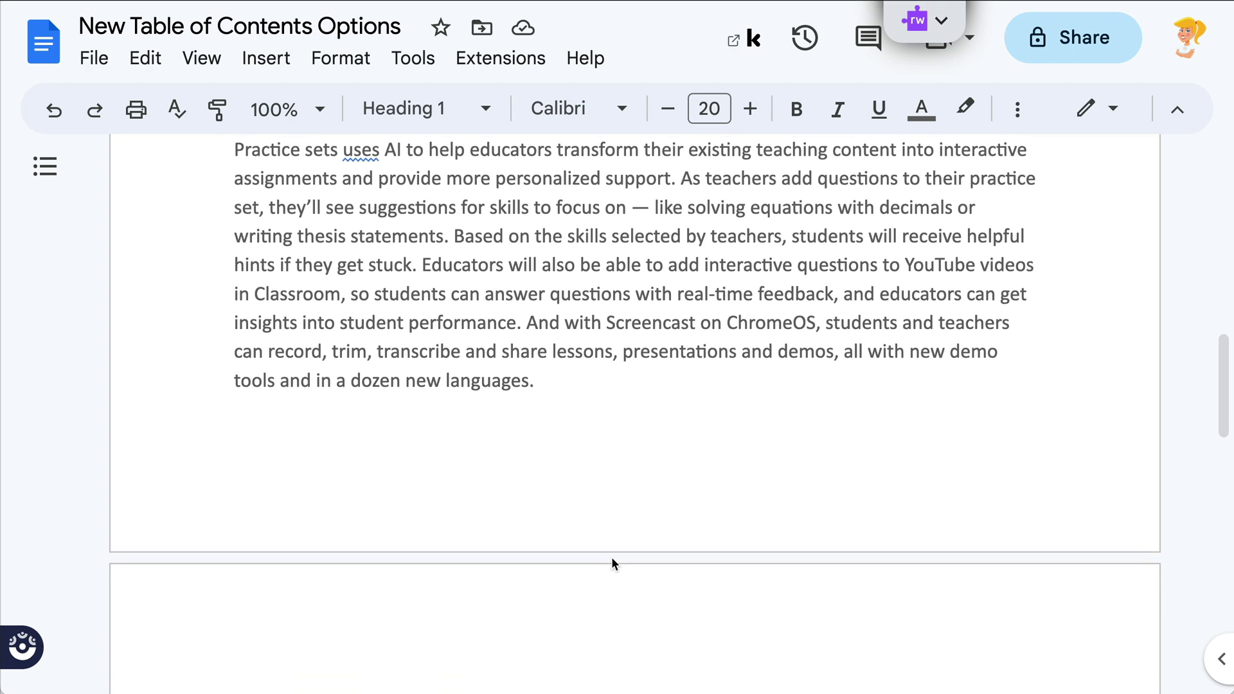
scroll(612, 558, down, 5)
- Type 'Screencast' on a new line under Google Chrome & Chrome OS and style it Heading 3
click(570, 499)
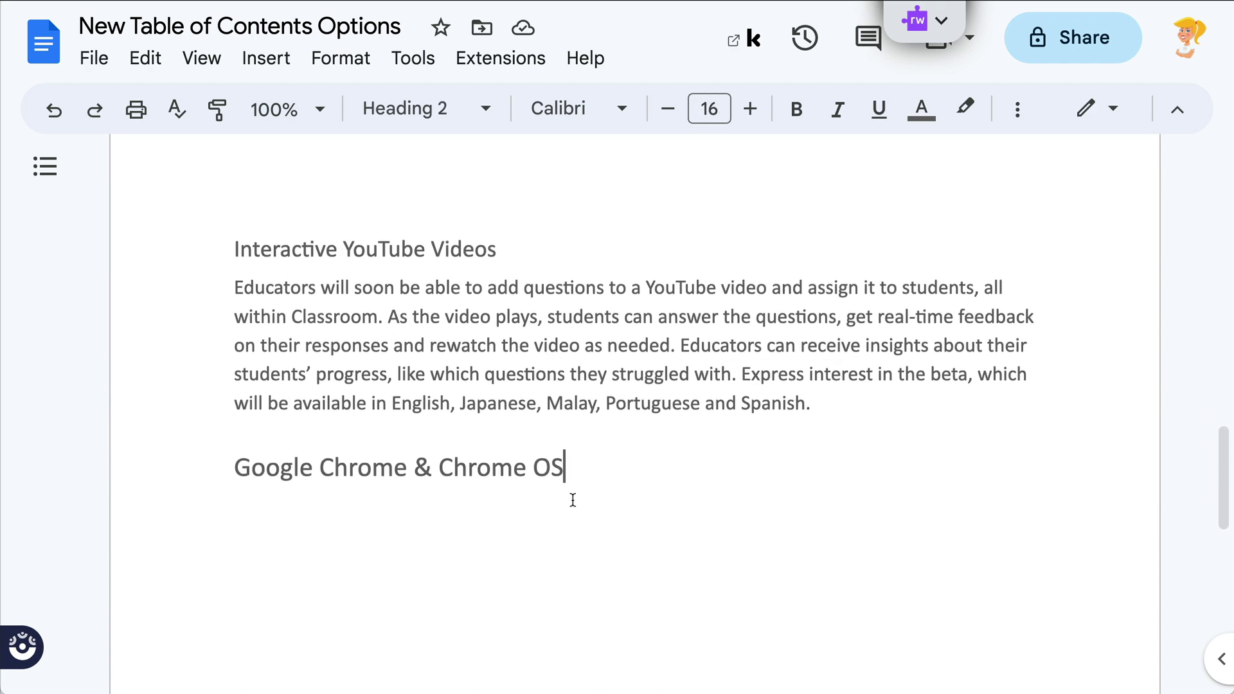
key(Return)
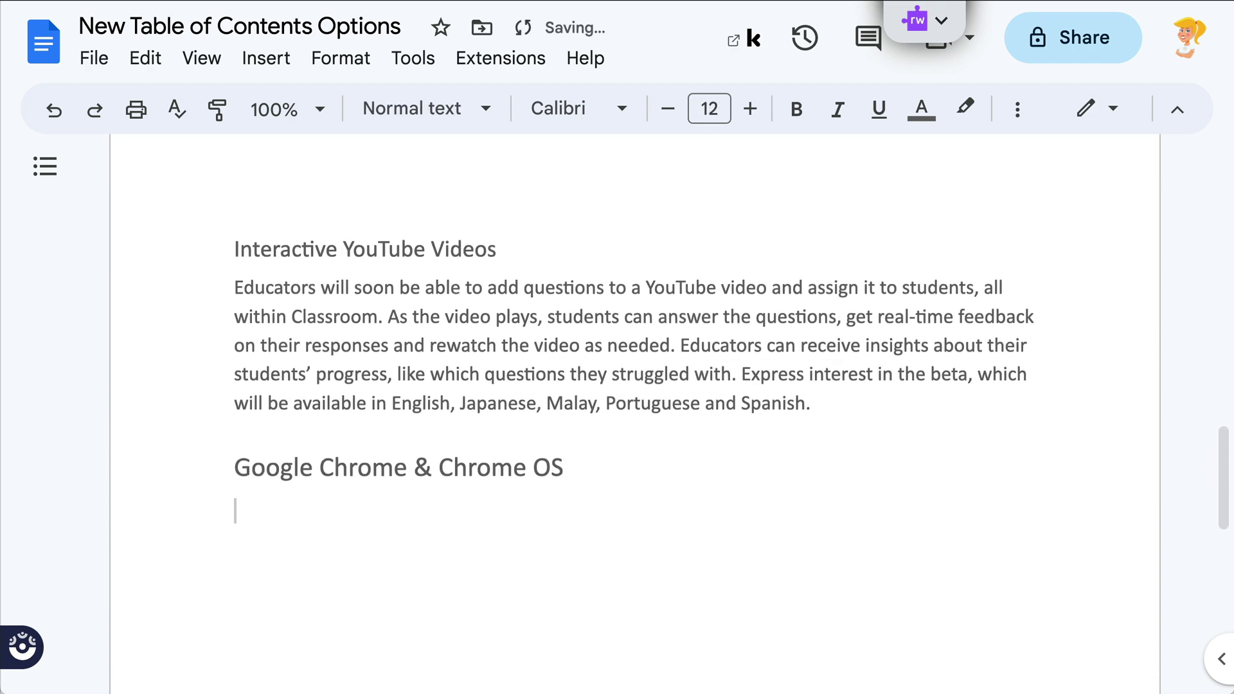
text(Screencast)
drag(323, 512, 234, 511)
click(472, 108)
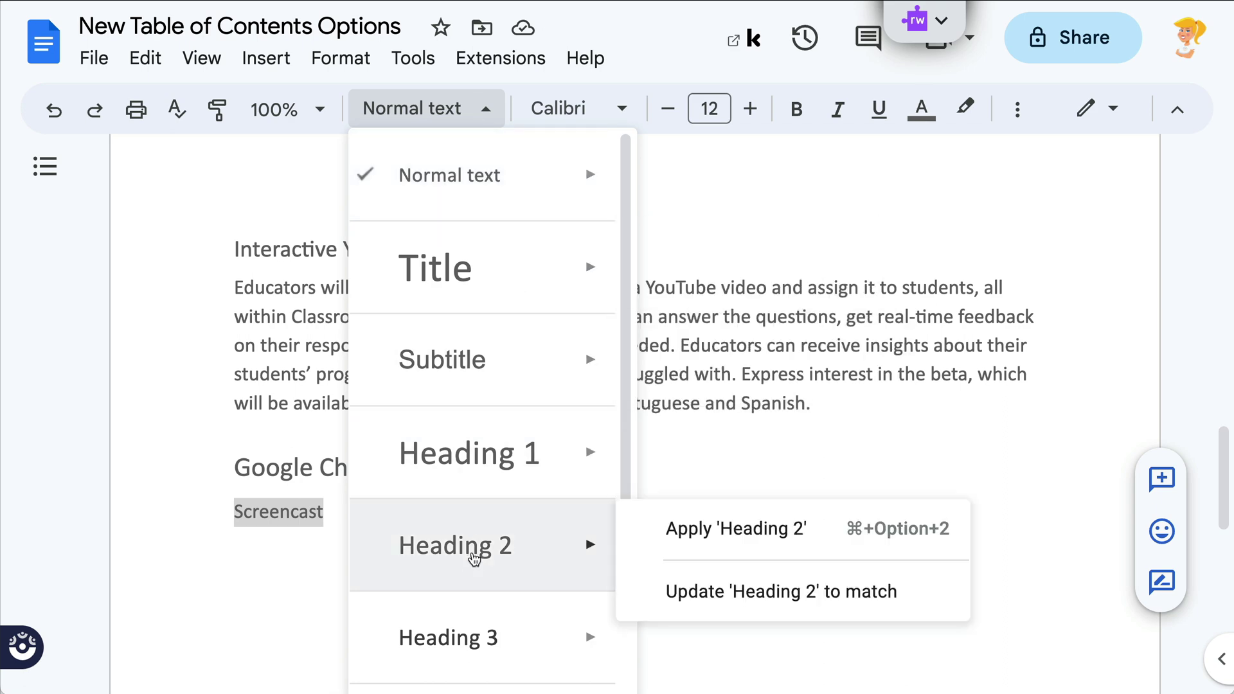
click(464, 640)
click(496, 552)
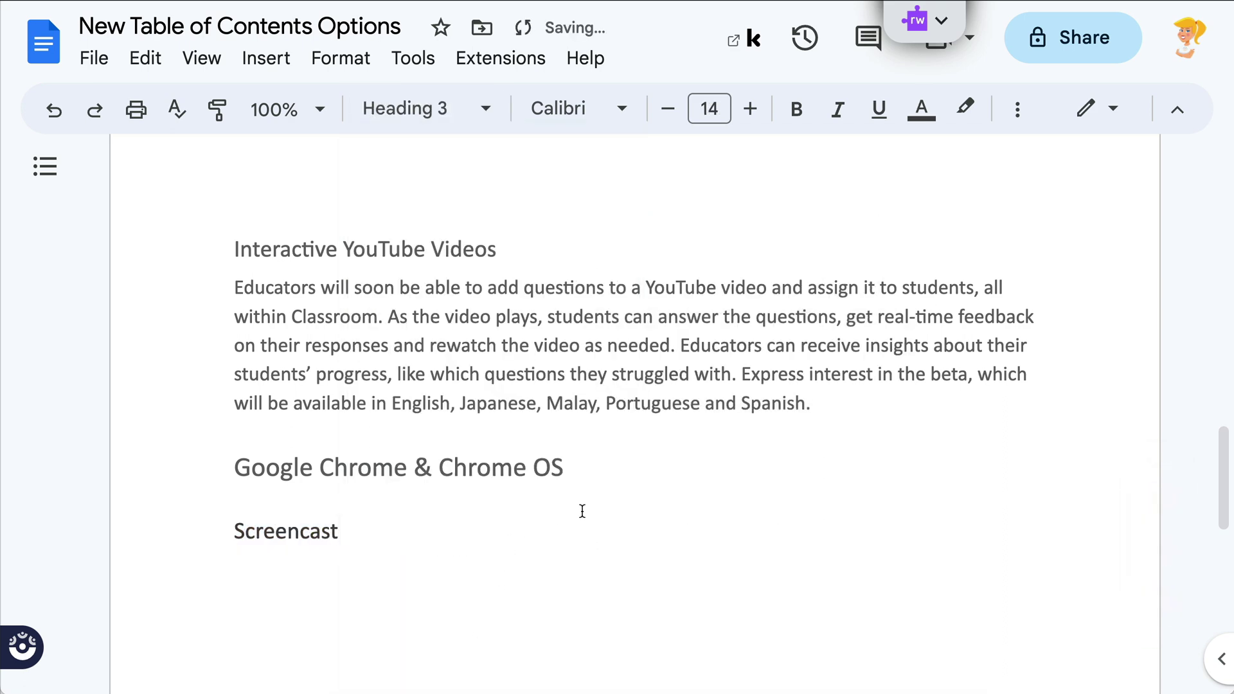
scroll(581, 510, up, 10)
scroll(581, 510, up, 10)
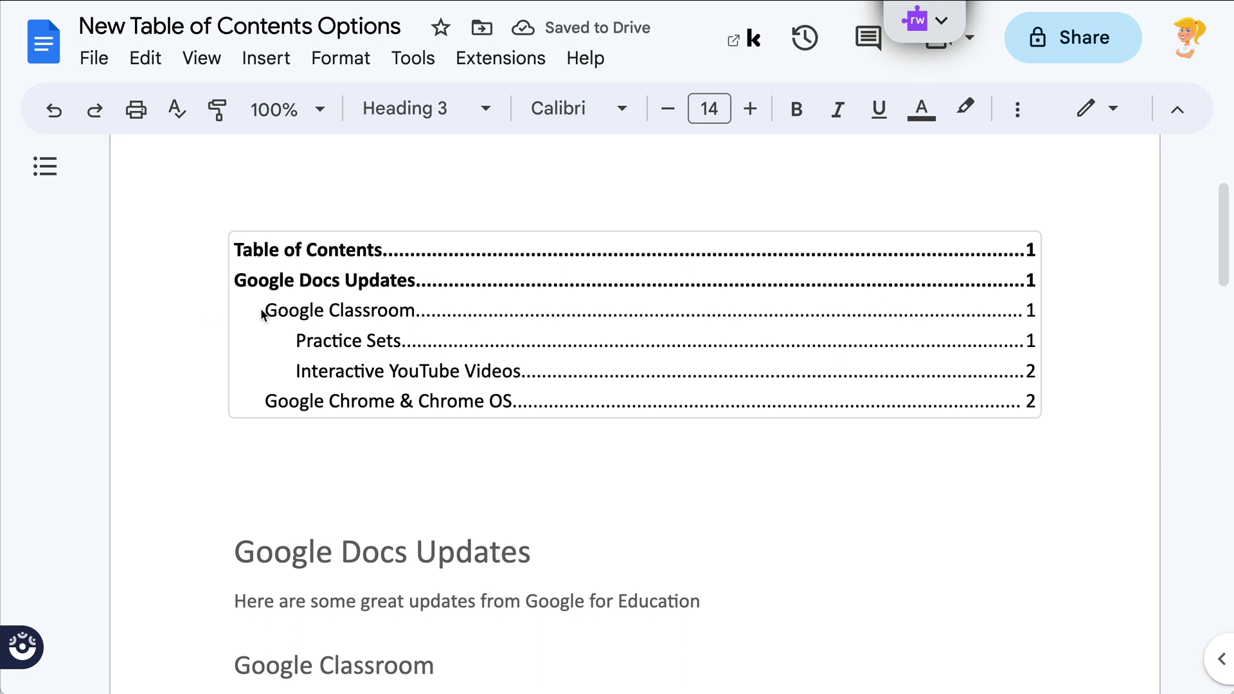
- Refresh the table of contents with the new Screencast heading, then select the empty line below it
click(245, 343)
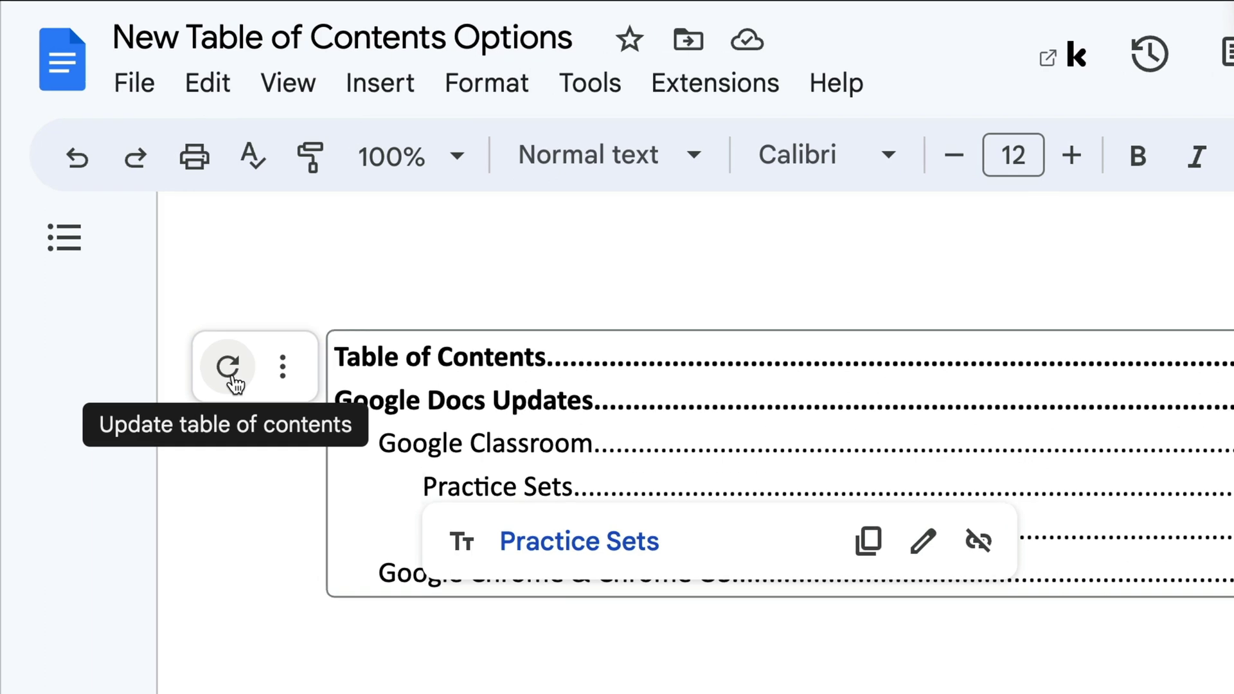
click(233, 379)
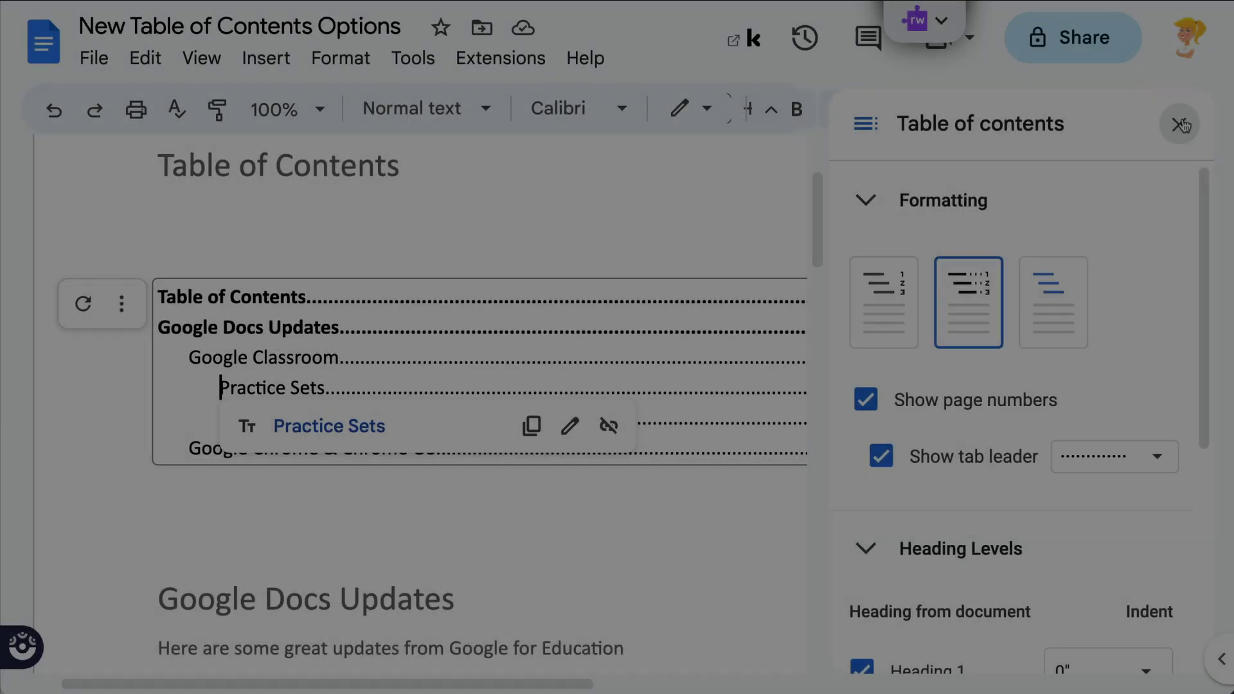
click(1181, 124)
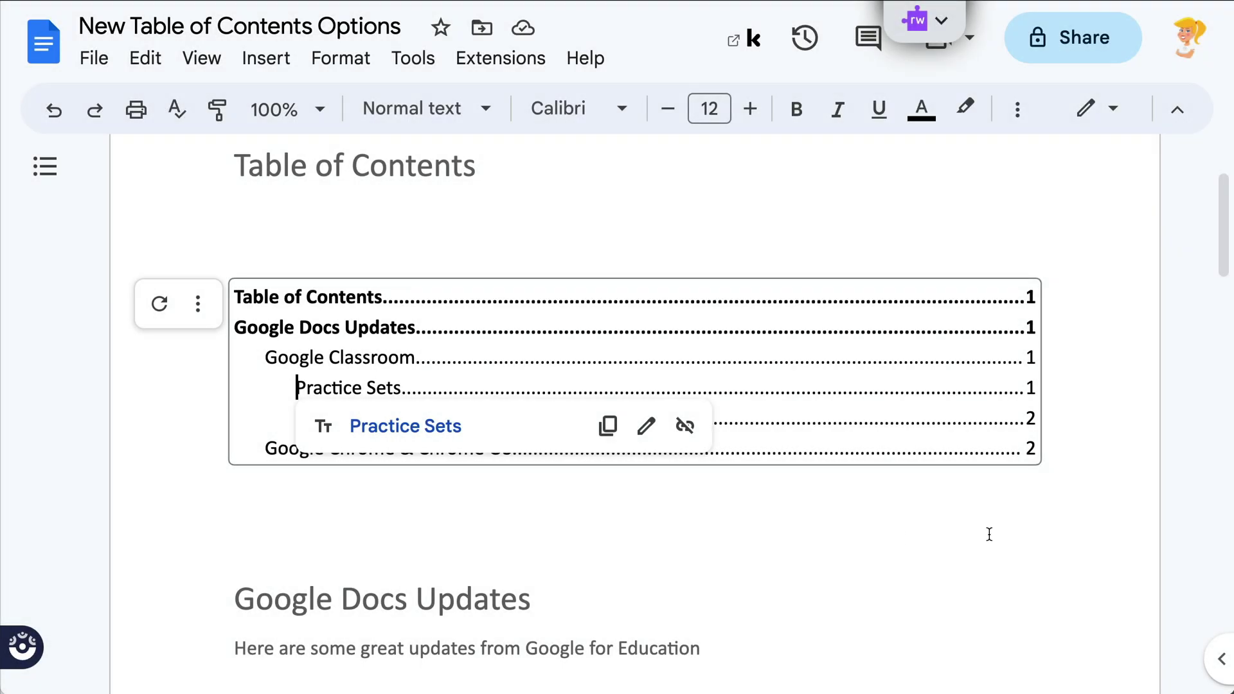
click(1091, 468)
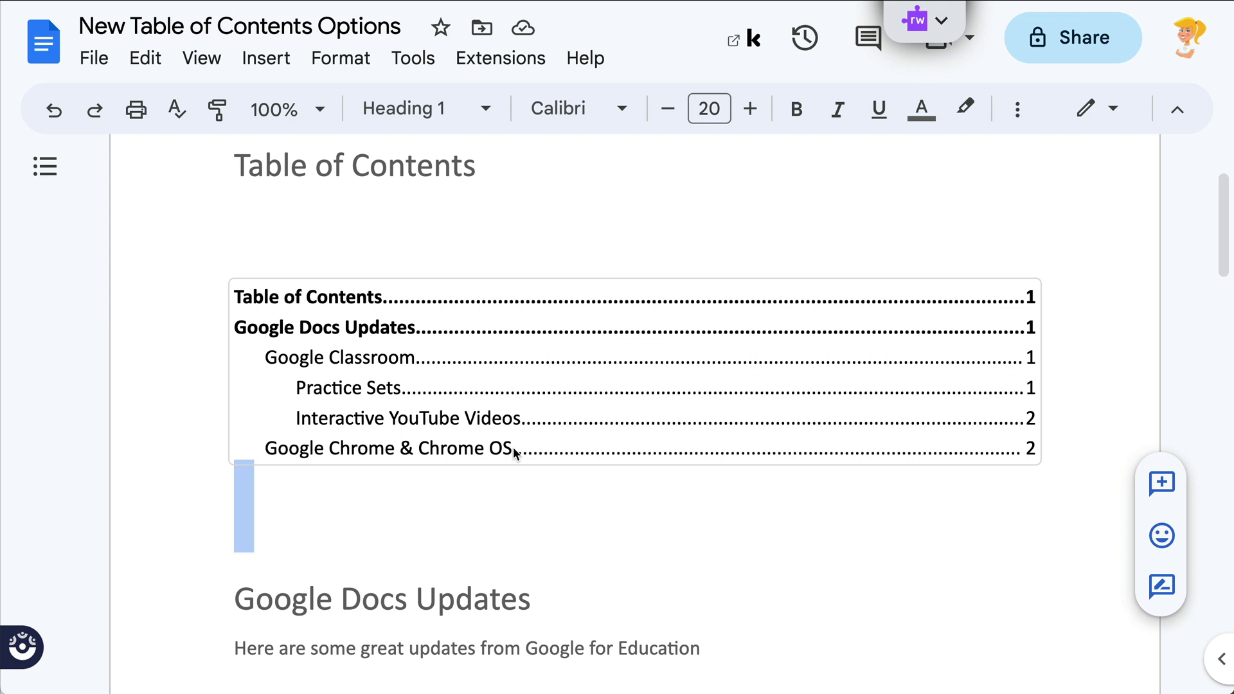
click(487, 118)
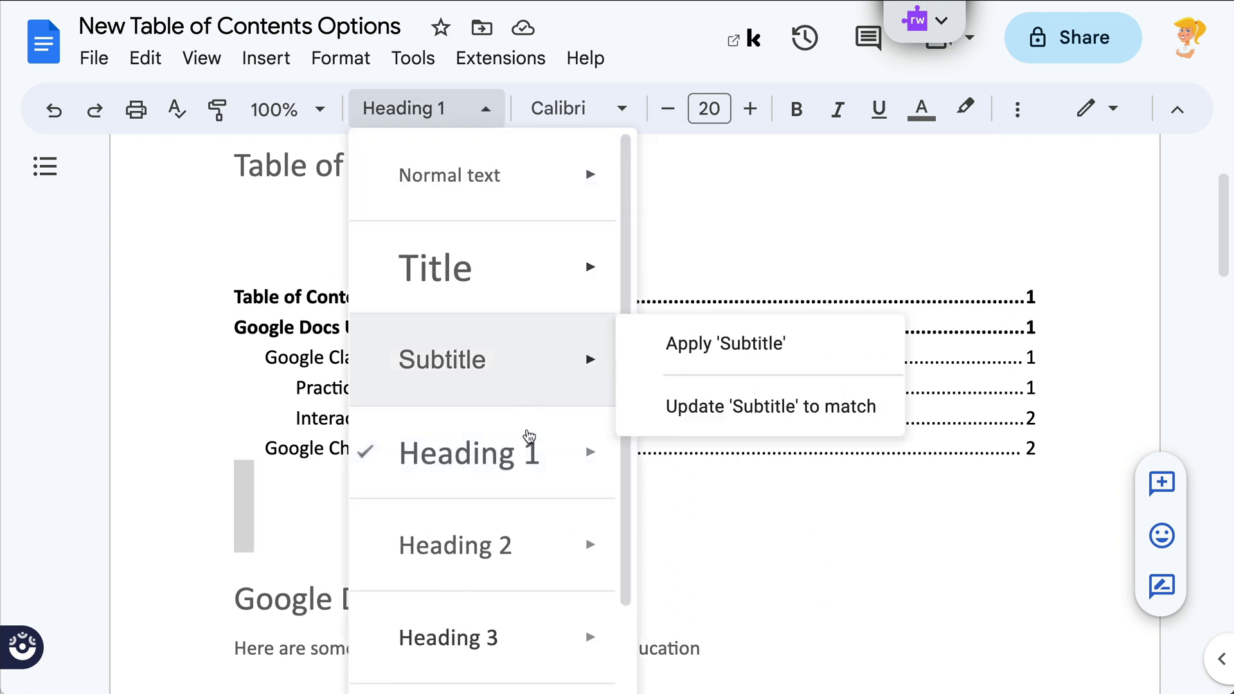
mouse_move(520, 403)
scroll(520, 403, down, 1)
scroll(520, 402, down, 1)
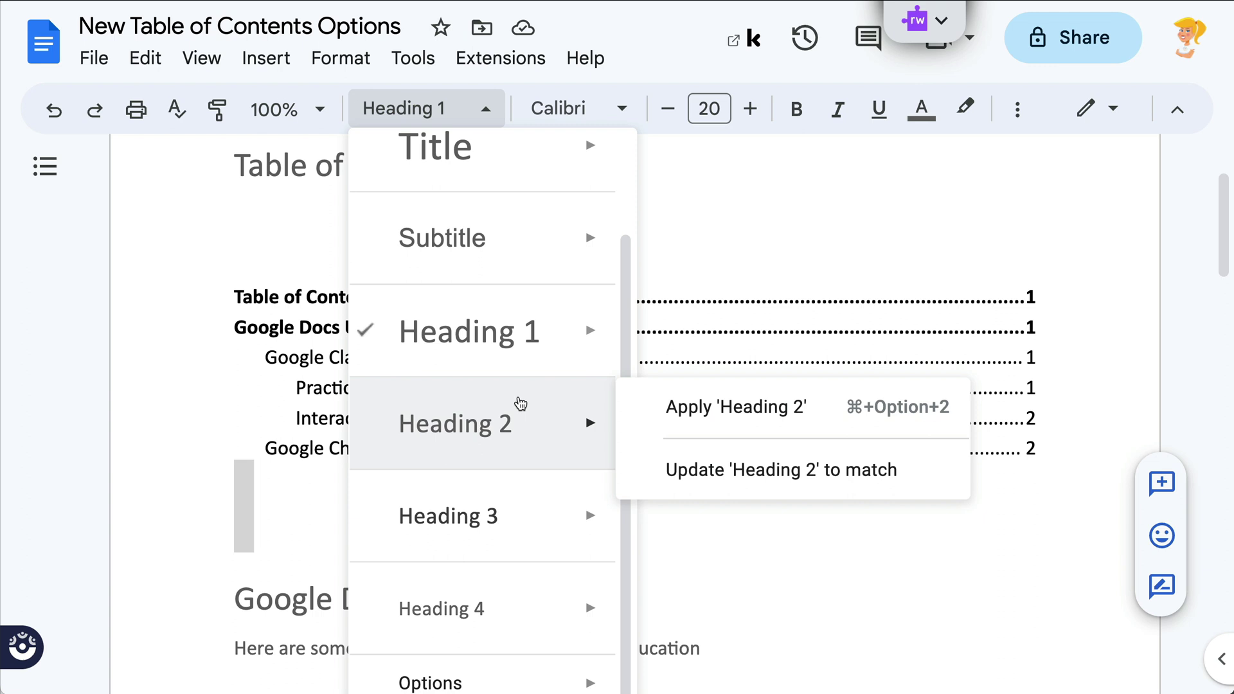
scroll(592, 137, up, 1)
mouse_move(592, 148)
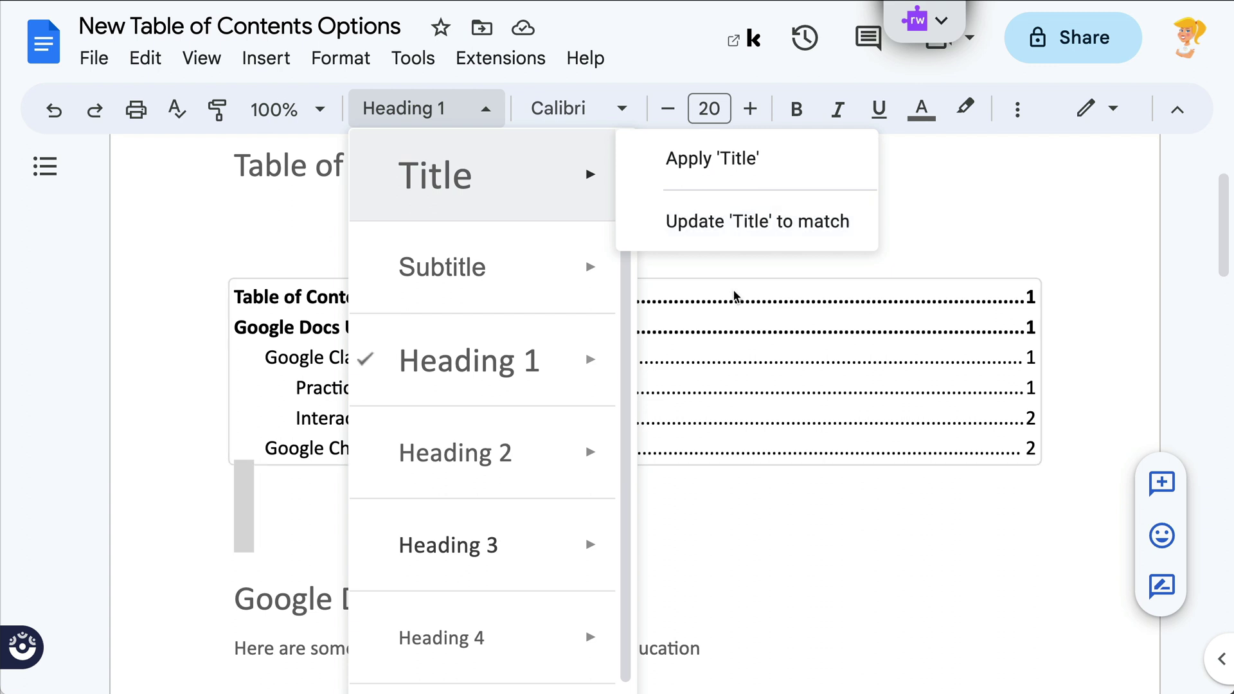
click(1028, 225)
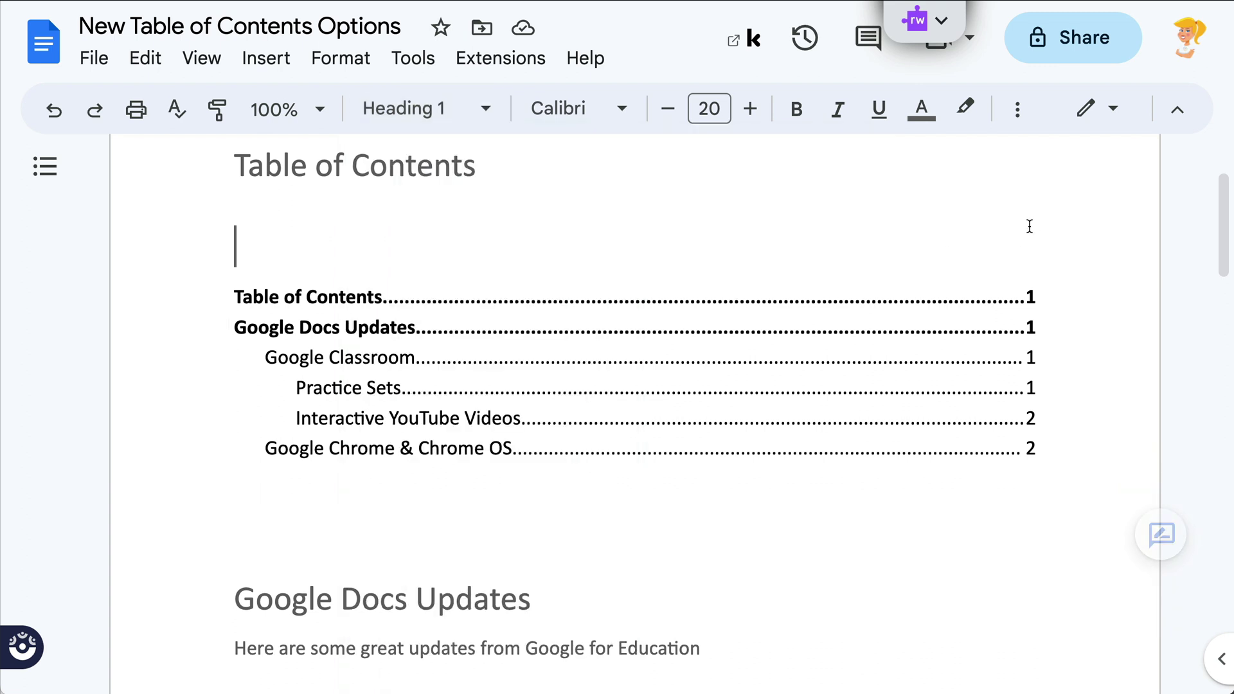